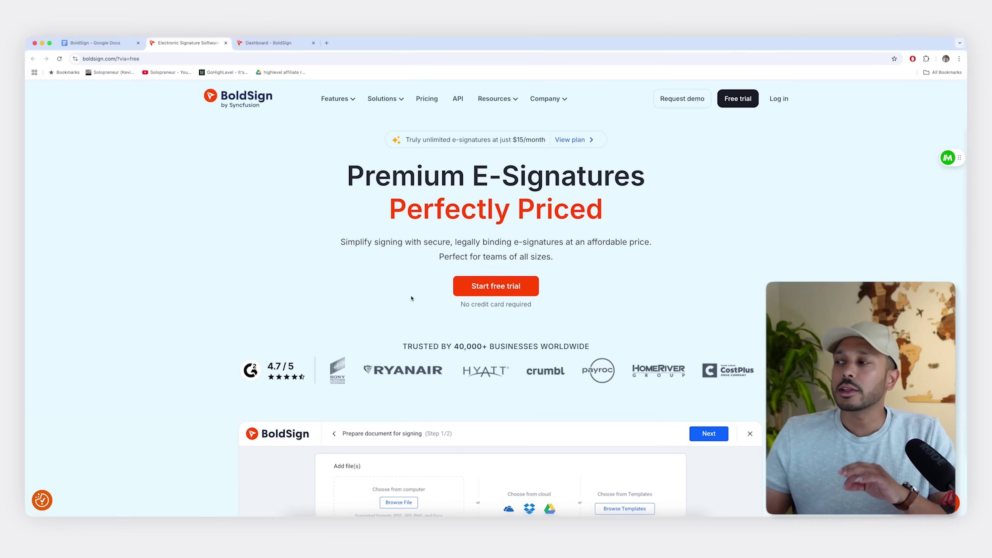
Open the free trial sign-up page from the BoldSign homepage.
click(504, 288)
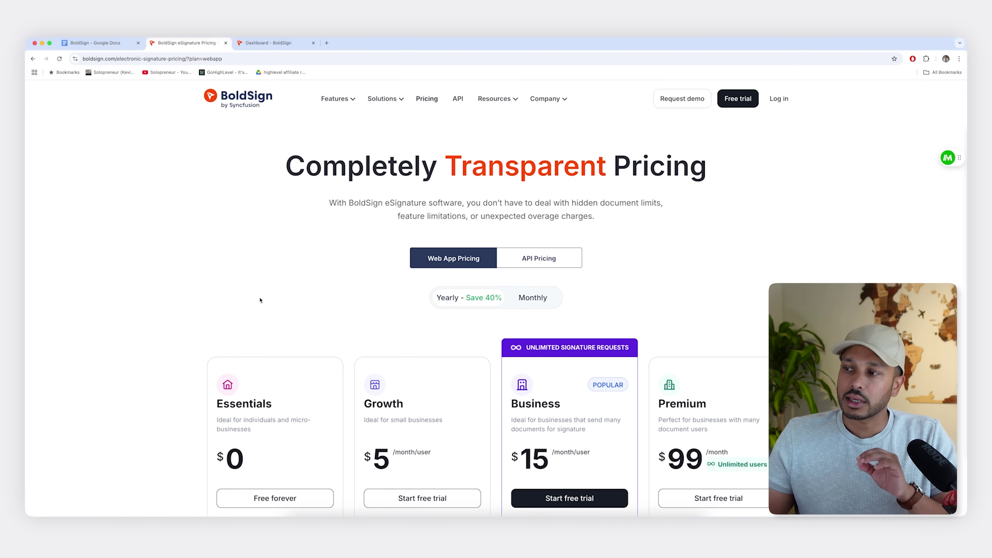
Compare the pricing plans and the signature-request limits, then switch to the Dashboard tab.
scroll(260, 300, down, 5)
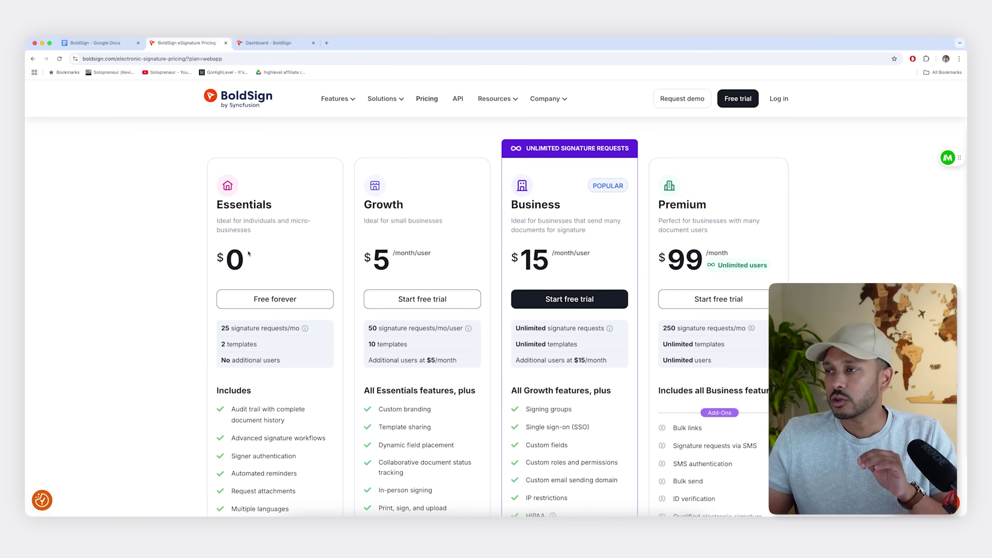
mouse_move(227, 325)
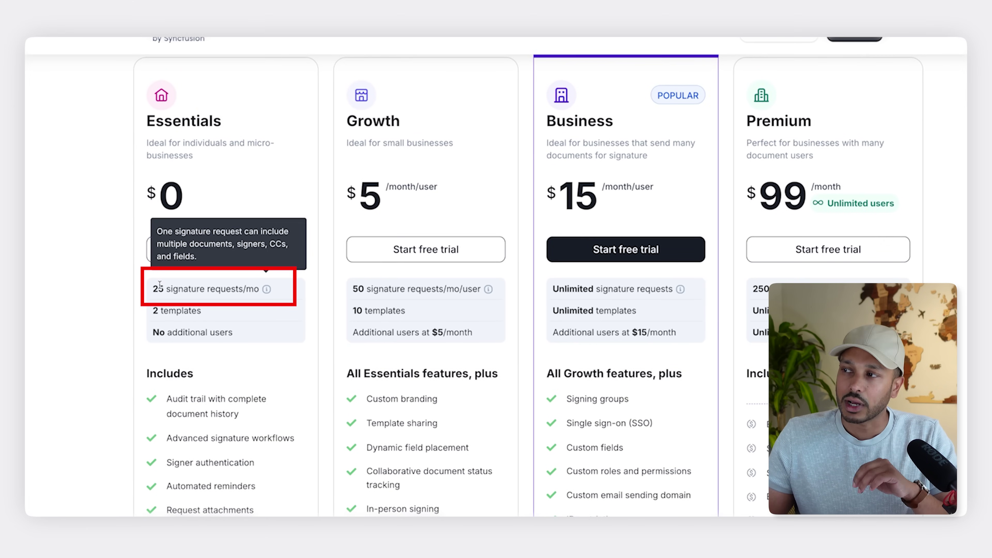
mouse_move(269, 285)
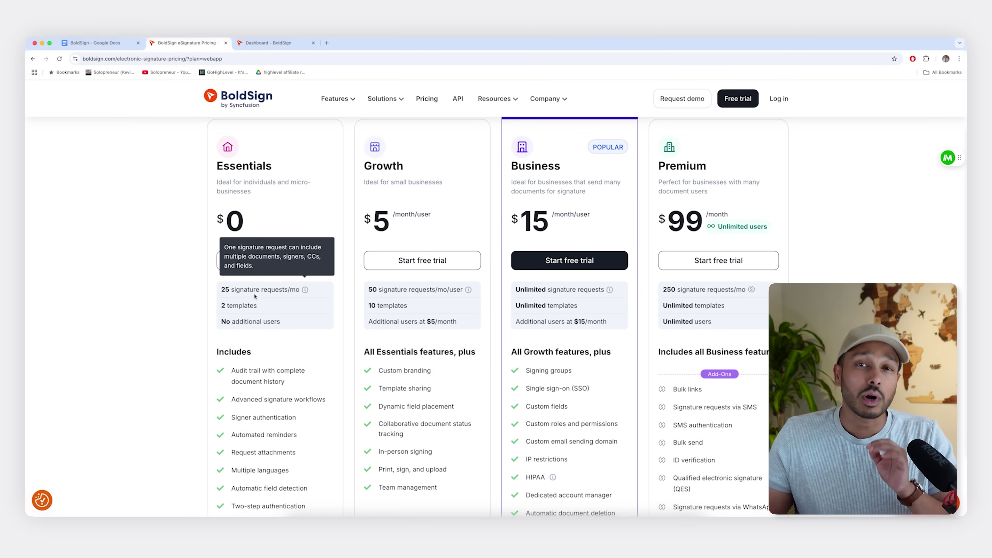
scroll(310, 364, down, 2)
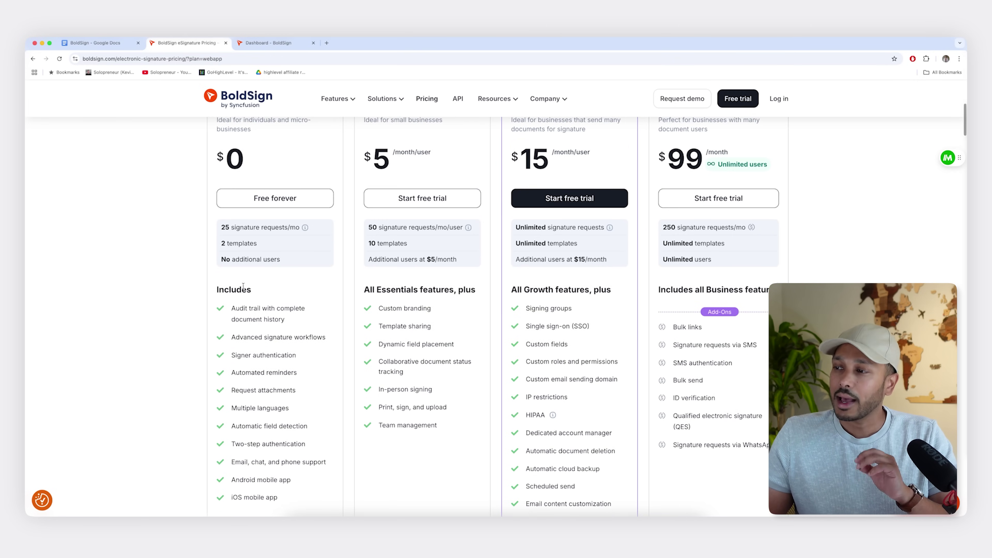
scroll(266, 287, down, 1)
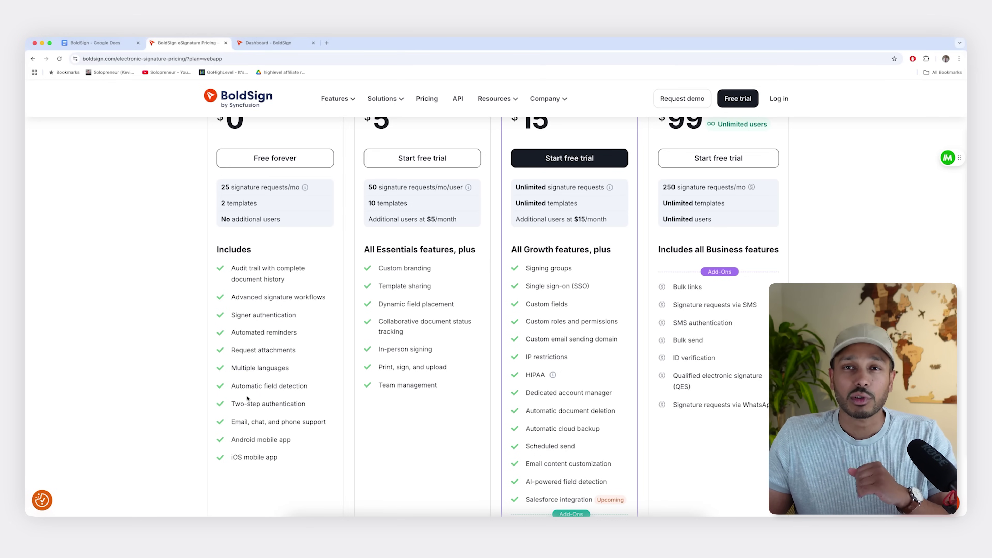
key(ctrl+Tab)
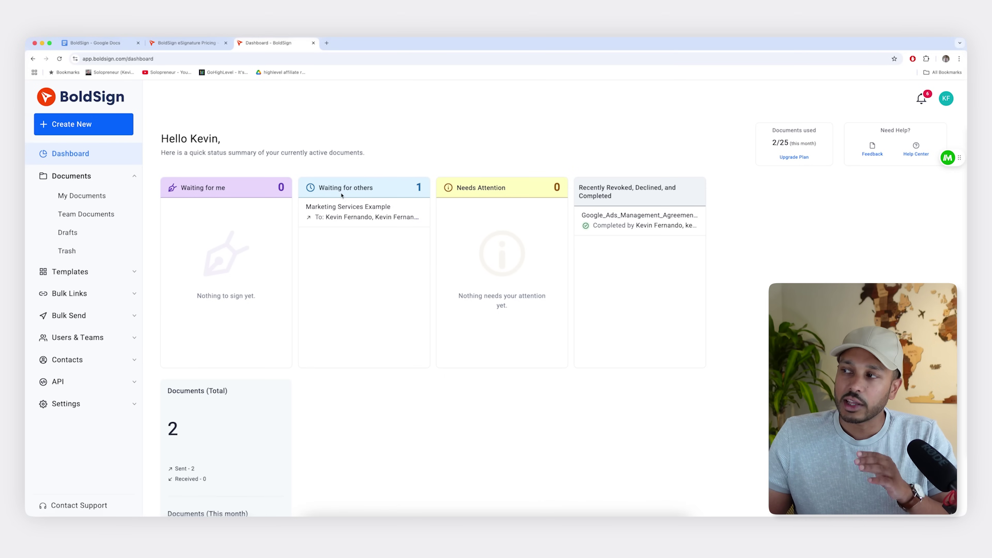
Open Marketing Services Example, check its recipients' signing status, and view the document.
click(349, 212)
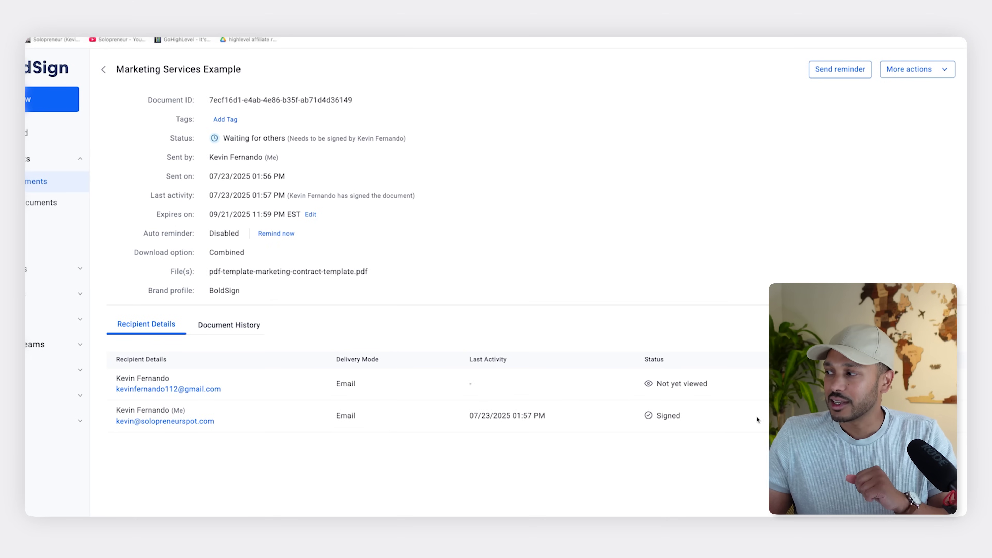
drag(585, 413, 314, 413)
click(172, 410)
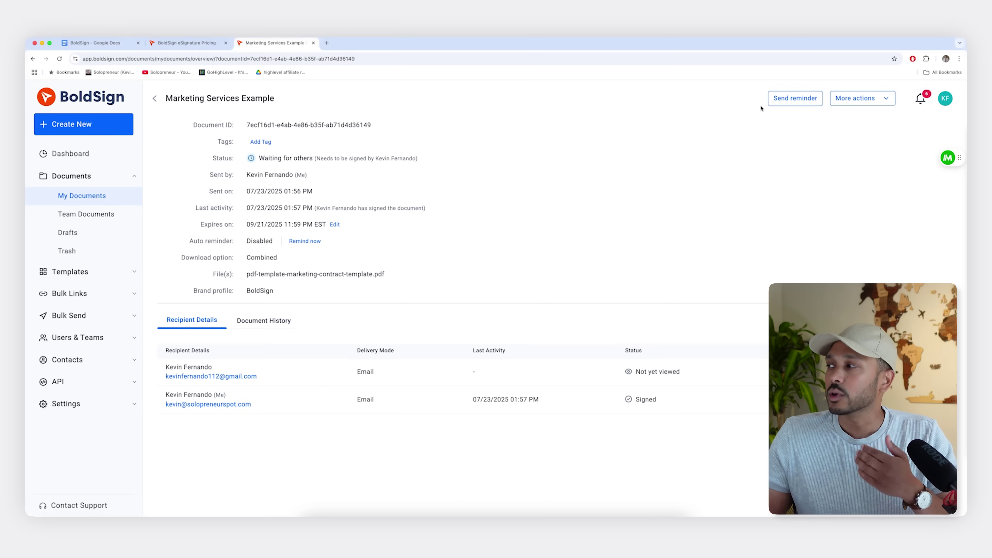
click(857, 98)
click(845, 114)
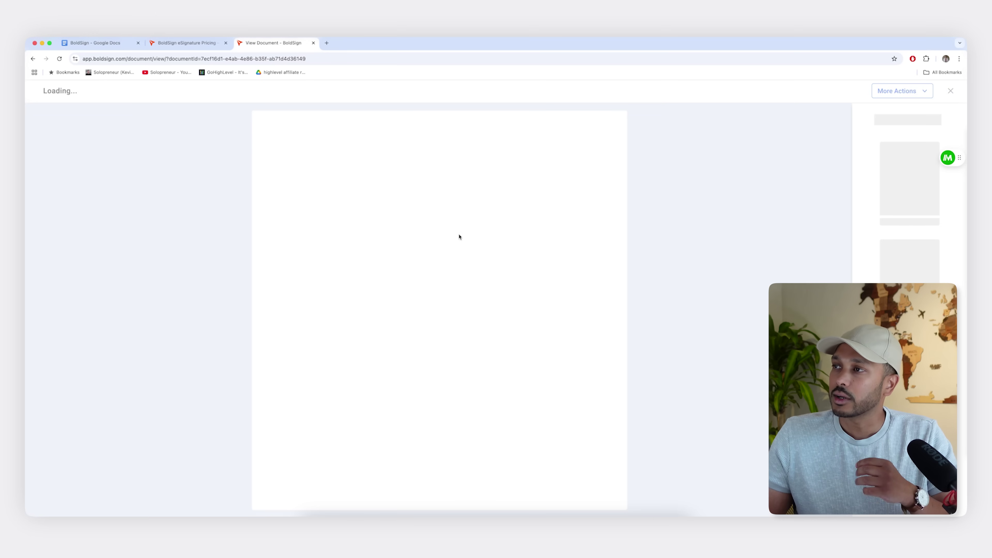
Scroll through the Marketing Services Agreement pages down to the signature block.
scroll(449, 254, down, 1)
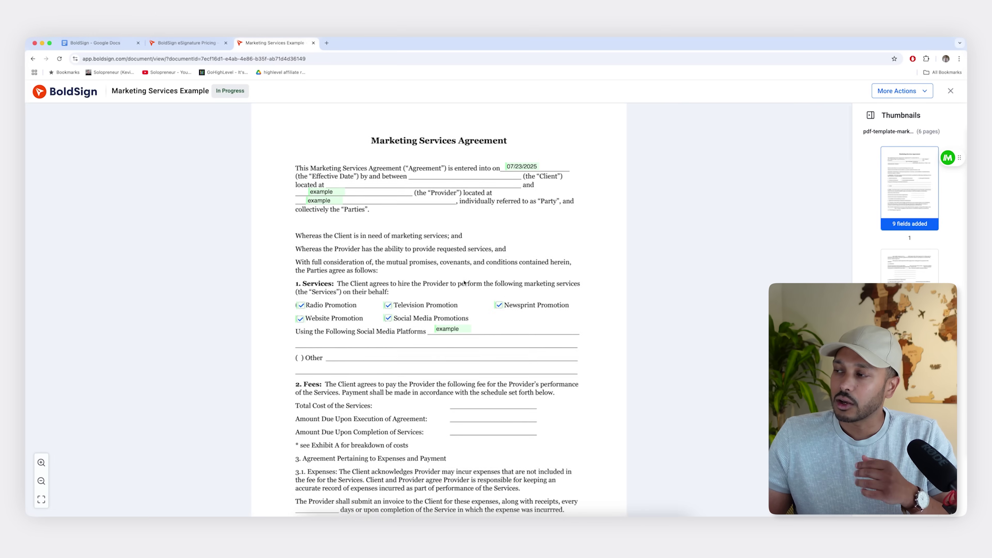
scroll(464, 282, down, 20)
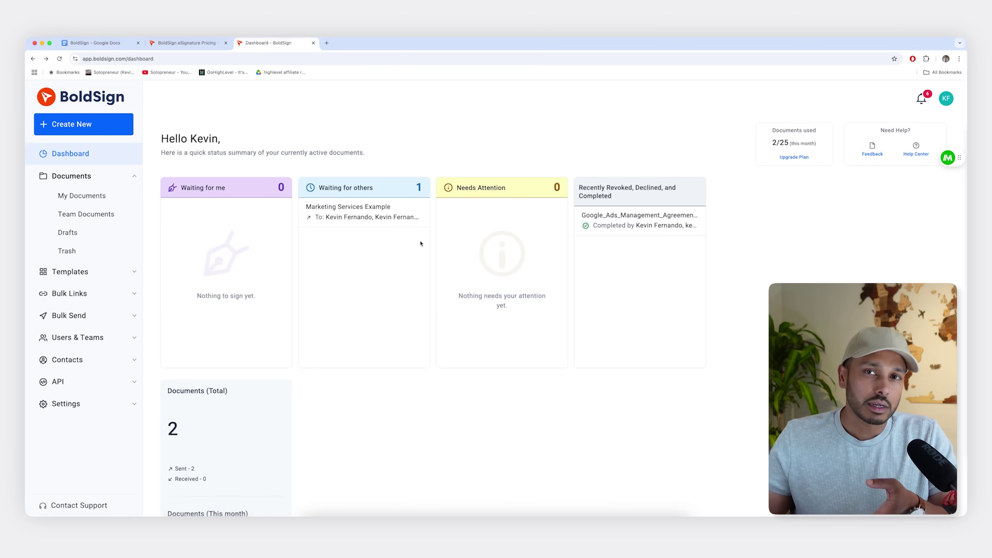
Check the documents-used-this-month count and start a new document for signing.
drag(765, 131, 810, 157)
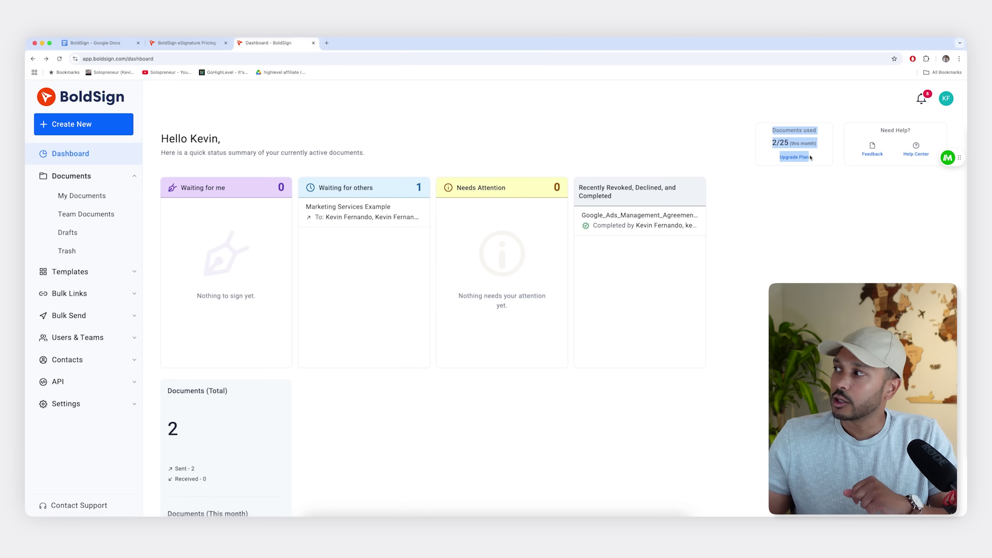
click(163, 218)
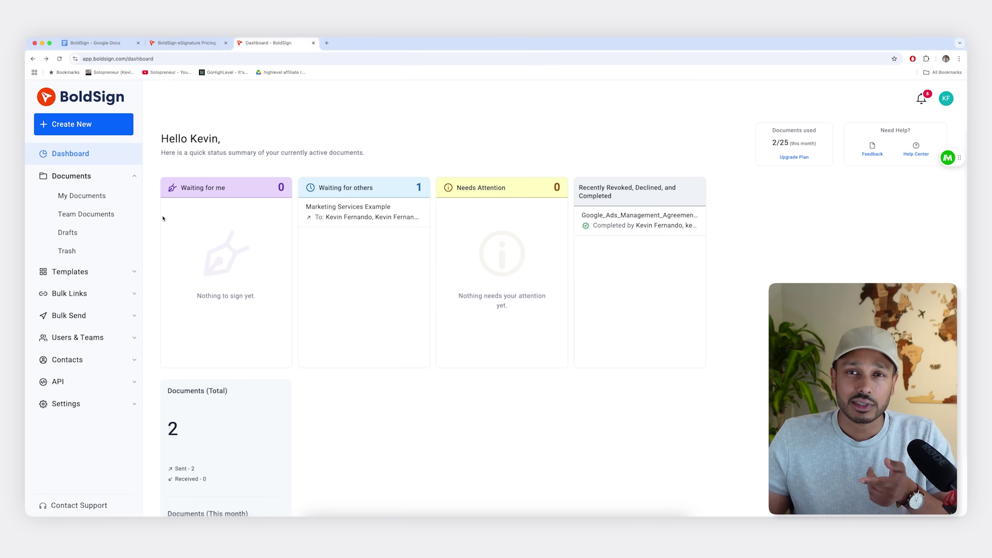
click(94, 125)
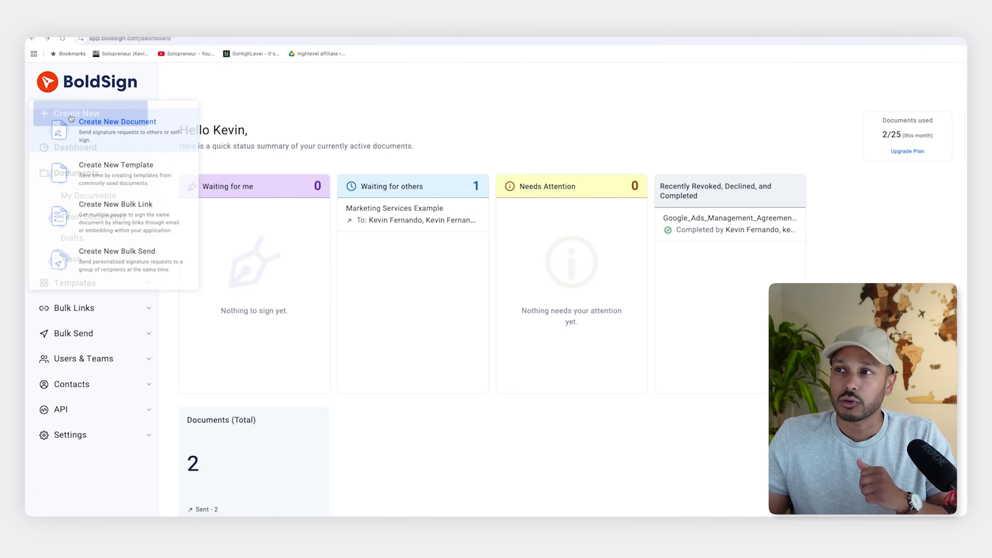
click(109, 136)
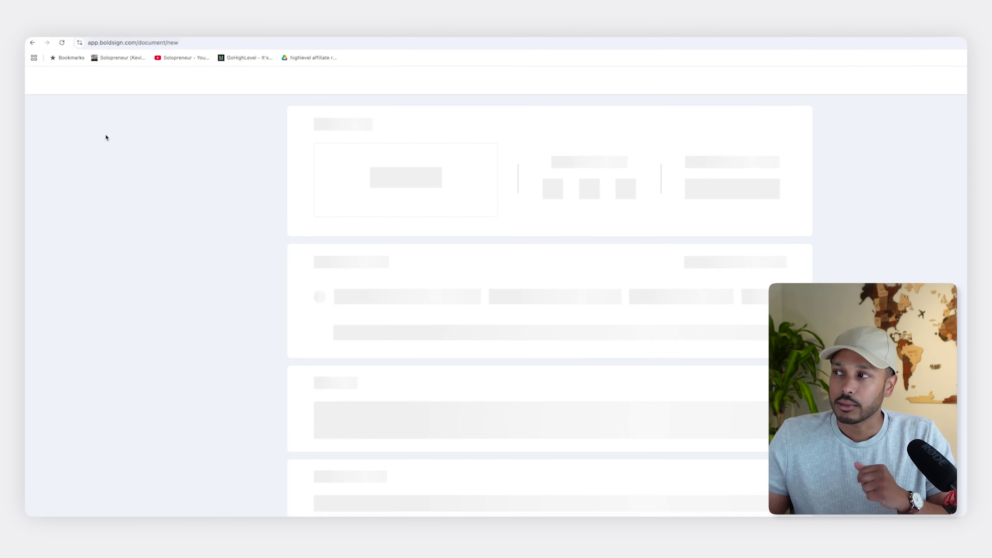
Upload Google_Ads_Management_Agreement_Blank.docx from Downloads and add yourself as recipient 1.
click(645, 505)
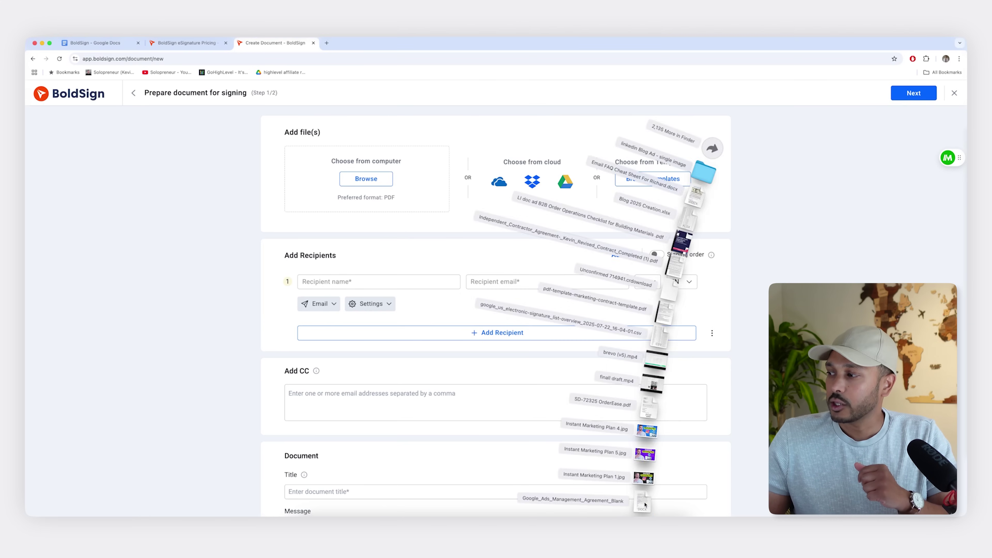
drag(645, 505, 365, 180)
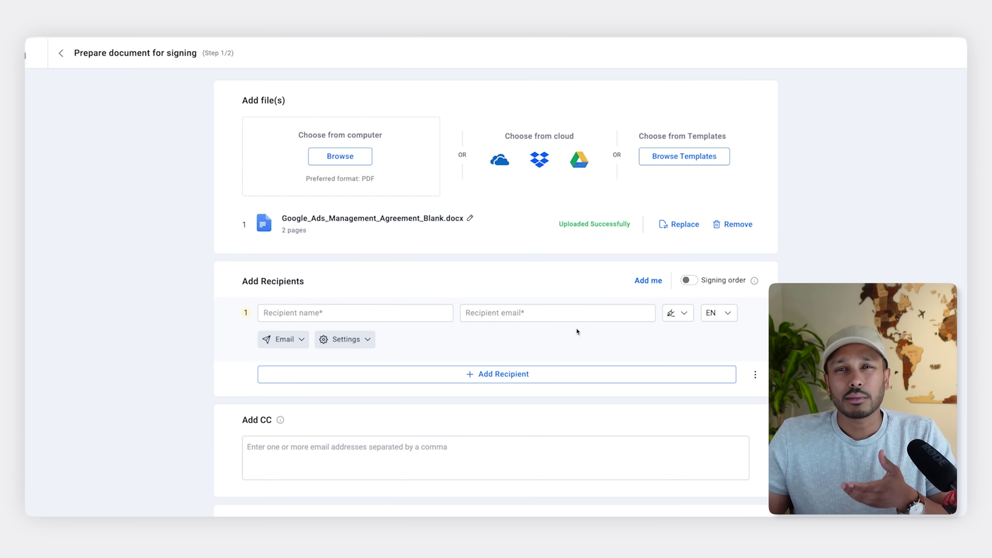
click(646, 280)
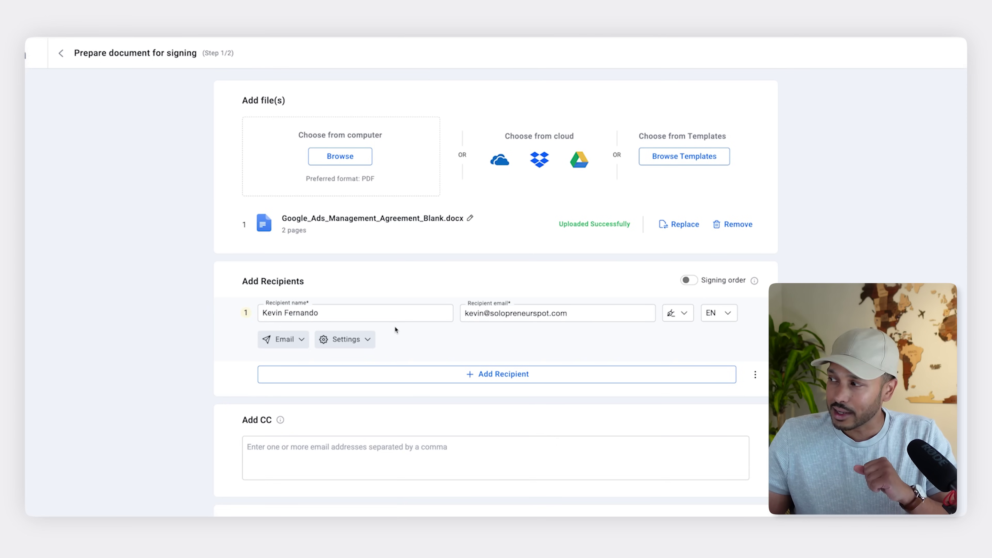
Add a saved contact as recipient two, with signing order toggled on then back off.
click(285, 374)
text(k)
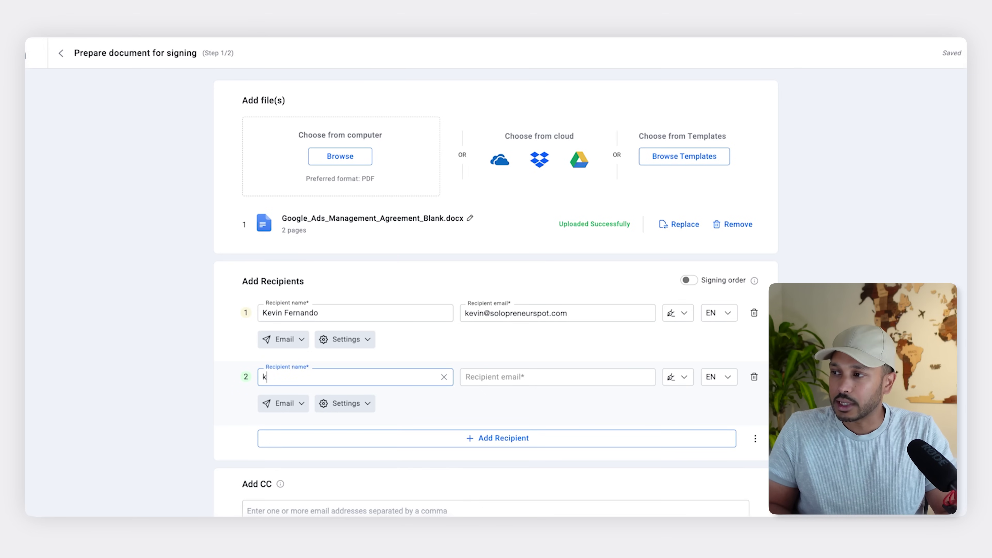
text(evin 2)
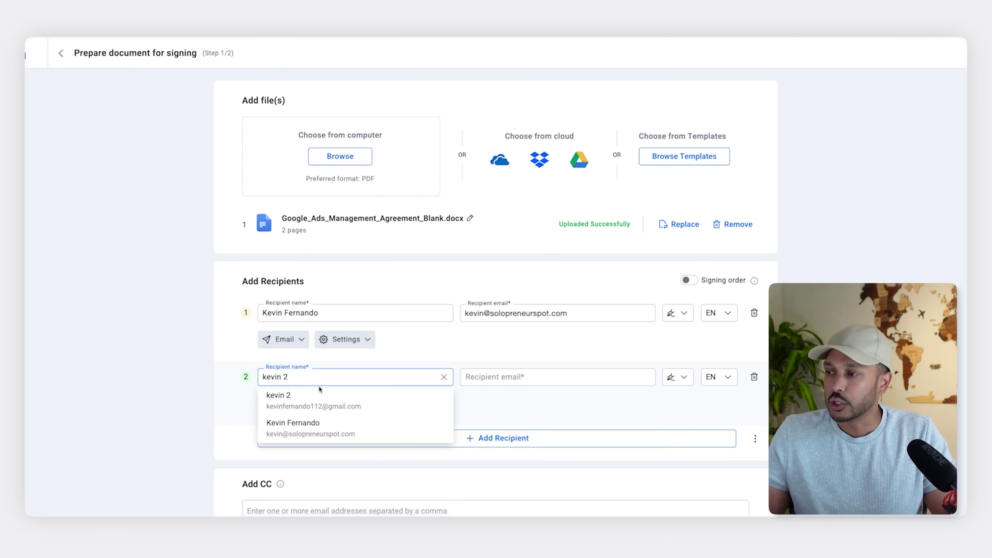
click(319, 396)
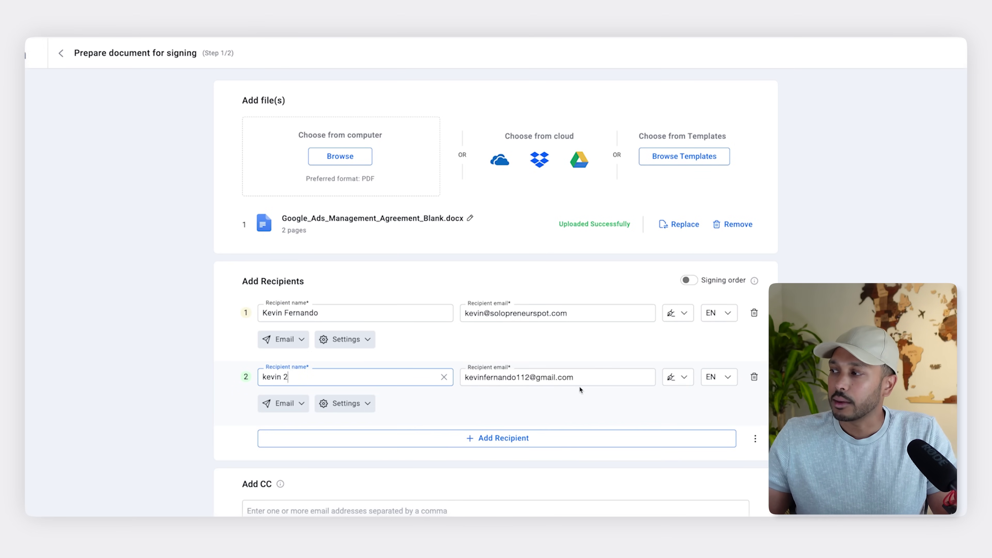
click(688, 281)
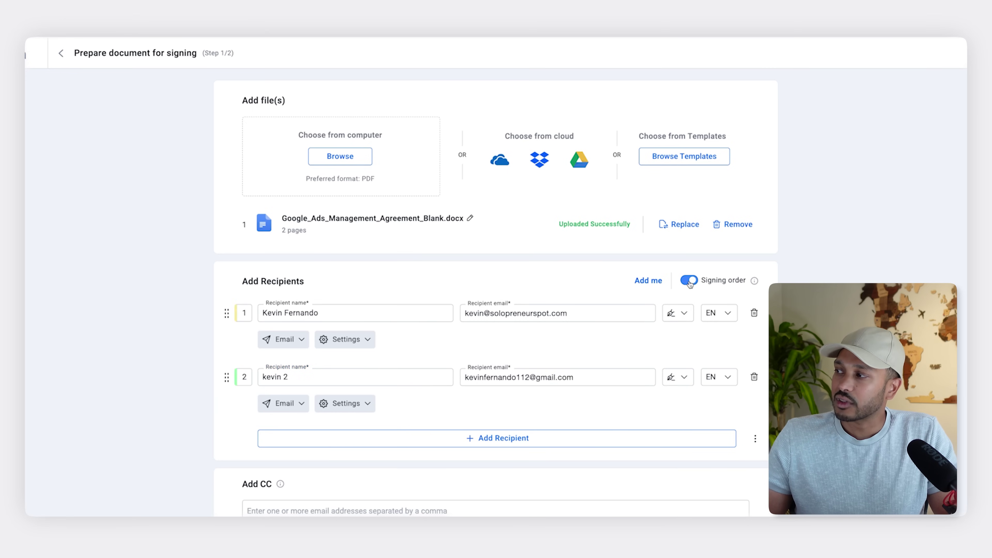
click(688, 280)
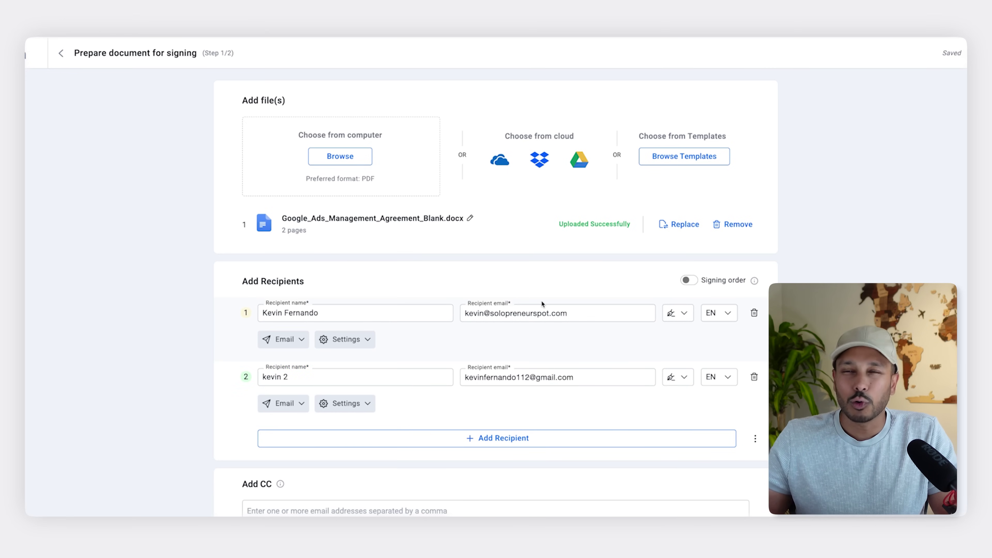
scroll(541, 300, down, 3)
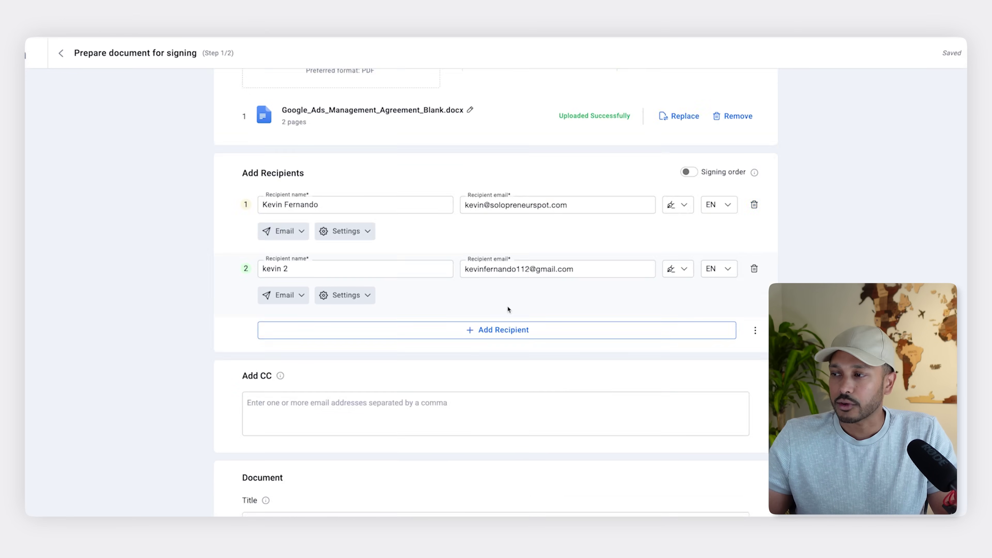
click(330, 406)
scroll(332, 406, down, 4)
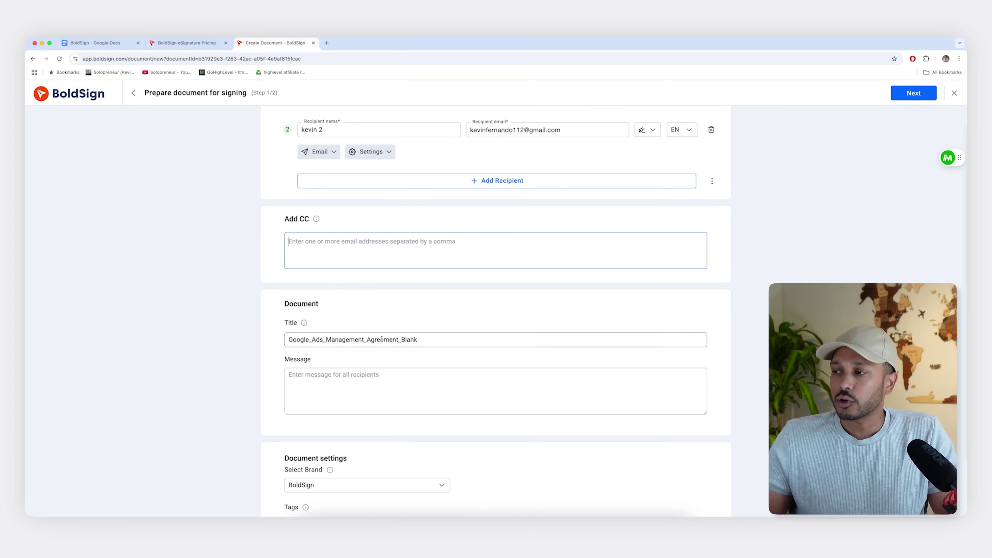
Write the recipient message 'Please review and sign'.
drag(443, 339, 243, 334)
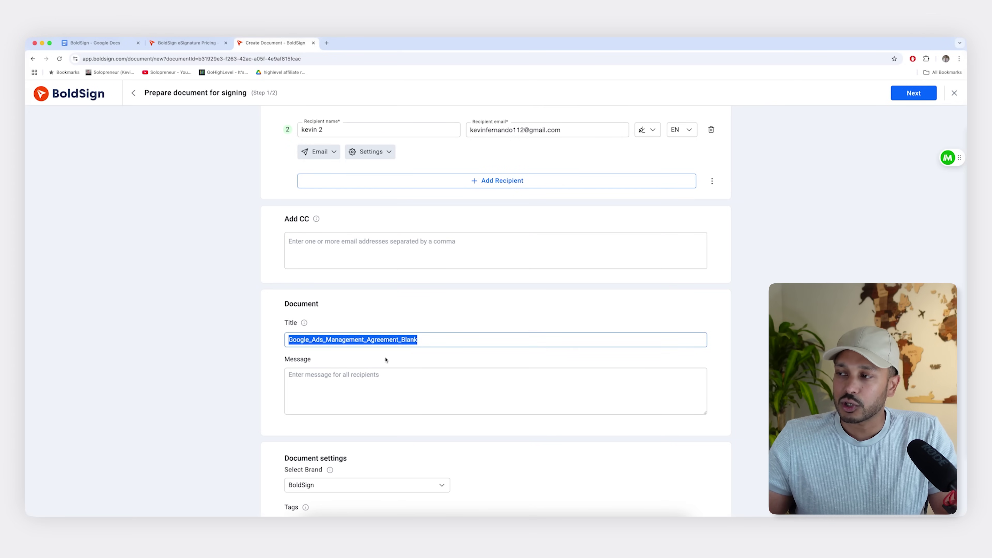
click(337, 384)
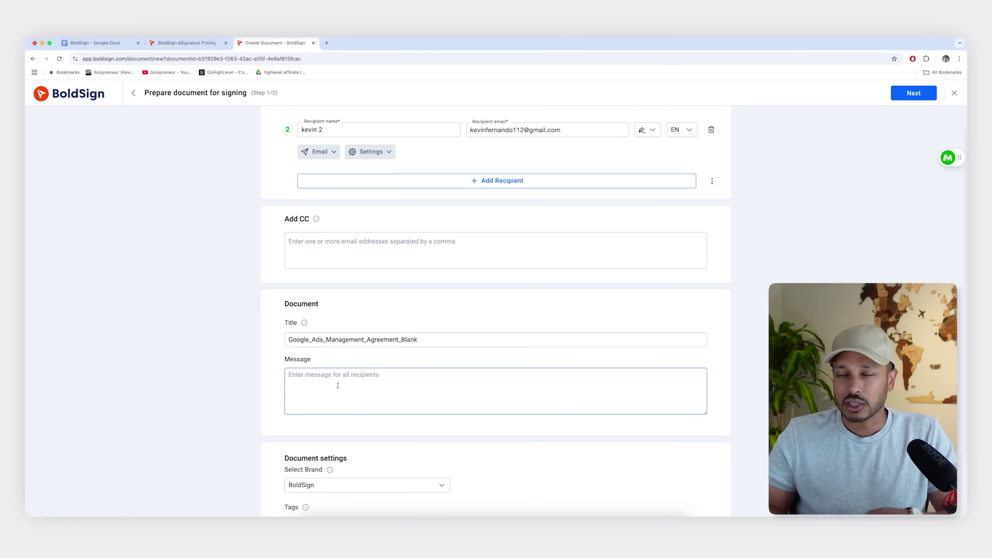
text(Please review and sign)
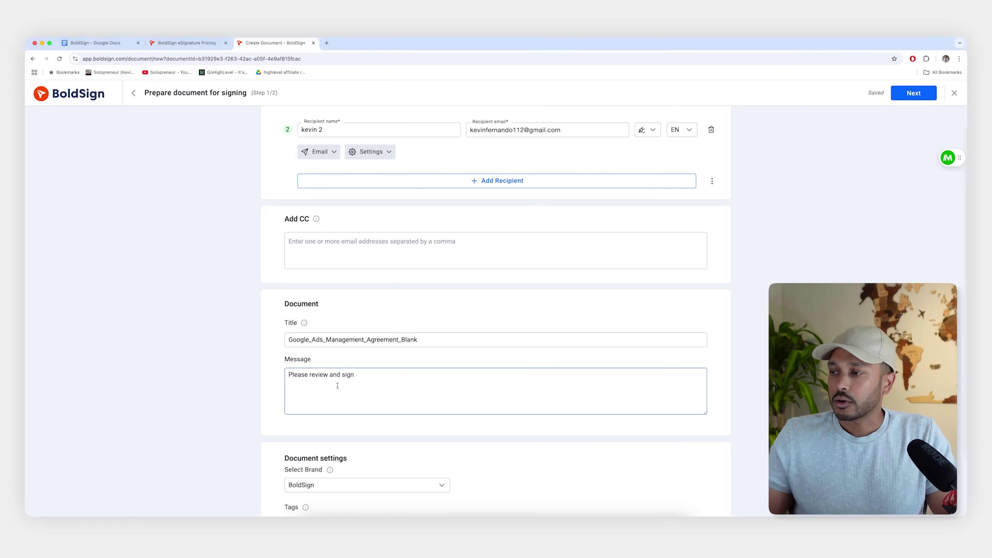
Check the advanced settings with a 60-day expiry and proceed to configuring fields.
scroll(337, 386, down, 5)
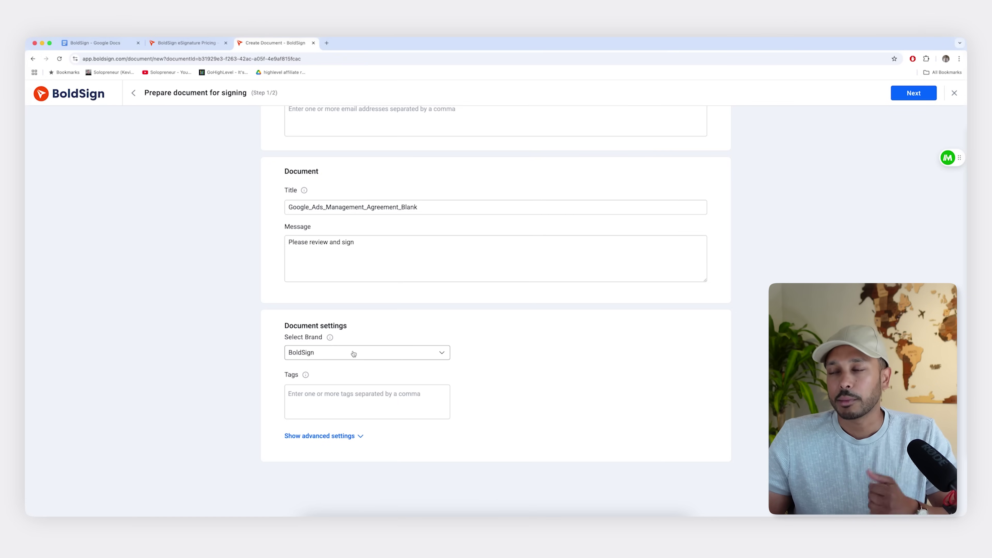
click(338, 436)
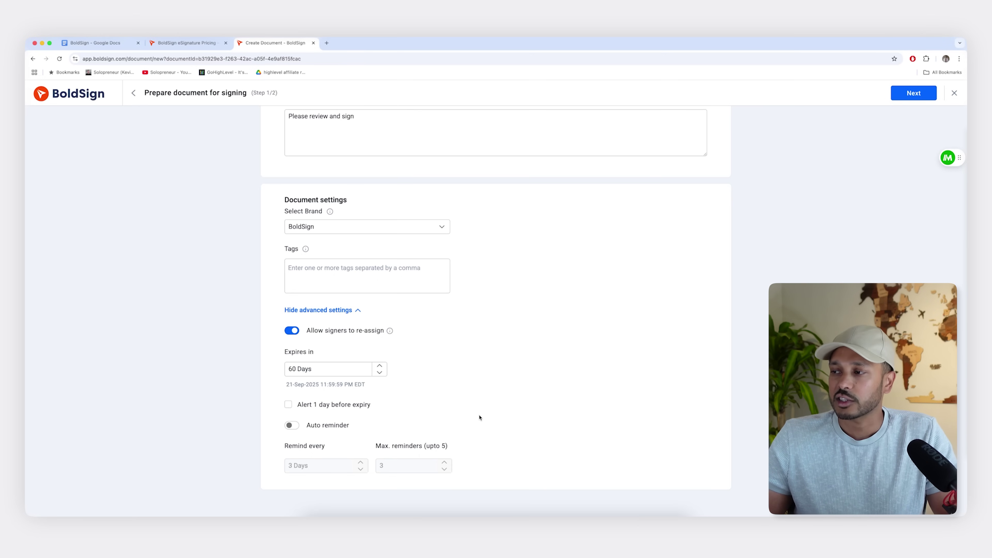
scroll(536, 423, up, 15)
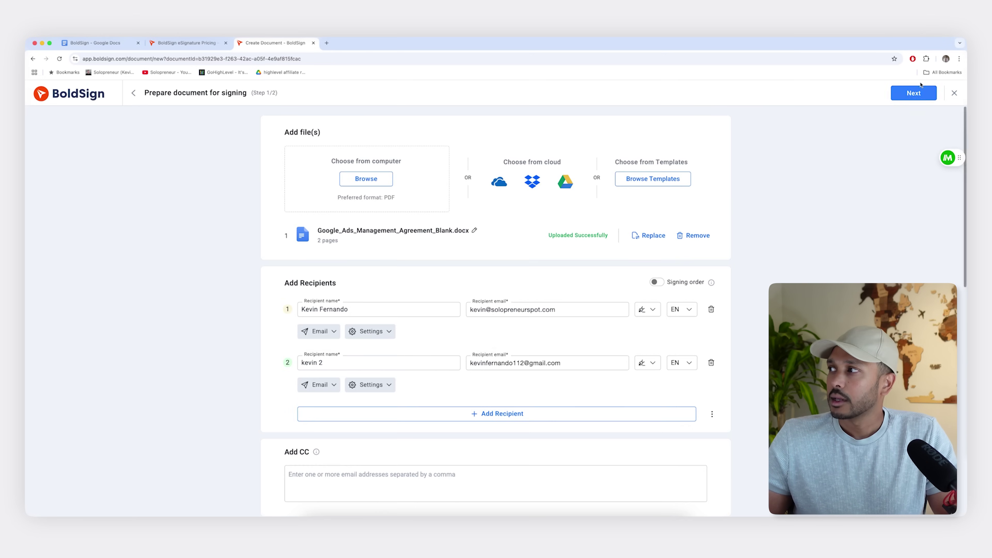
click(902, 97)
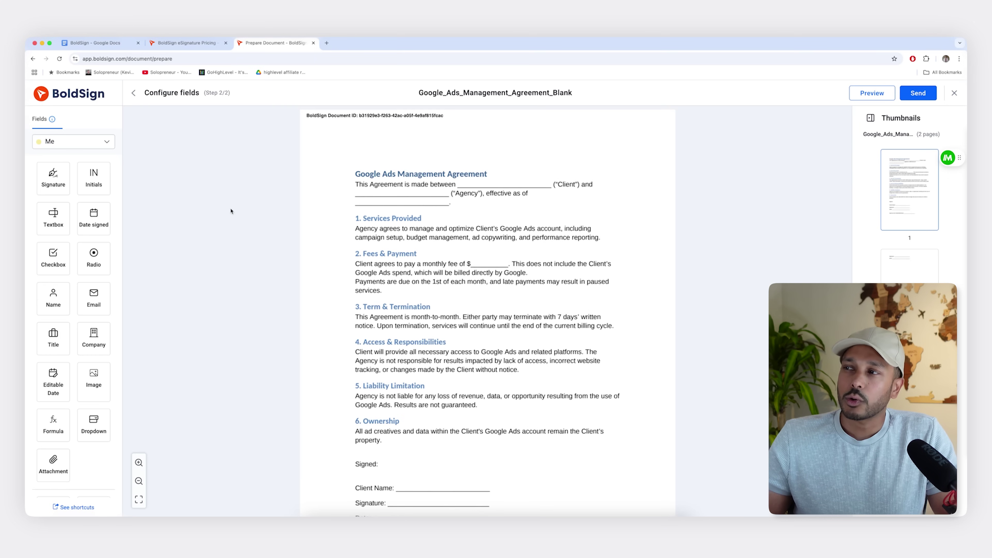
Keep fields assigned to yourself and add text fields on the Client, Agency and effective-date lines.
click(71, 141)
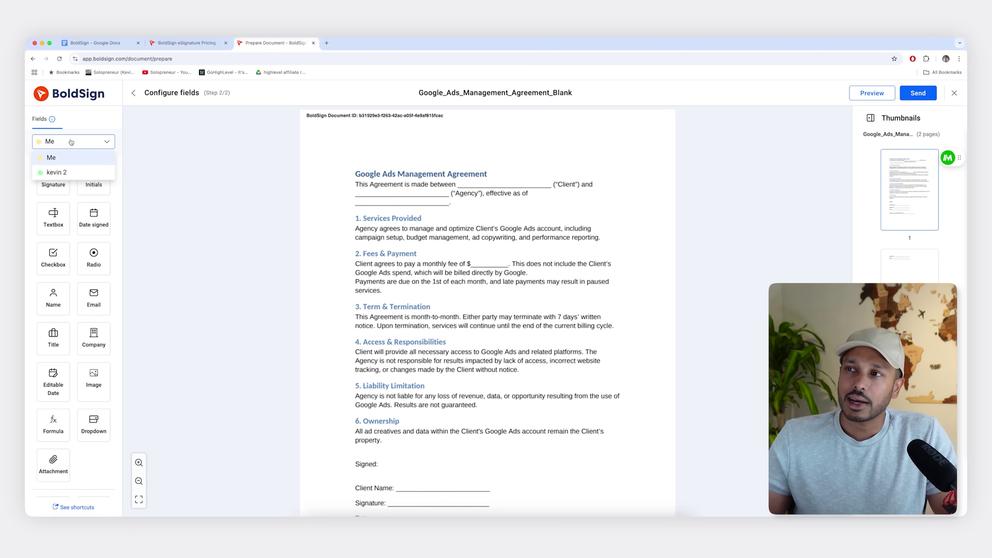
click(58, 157)
click(60, 144)
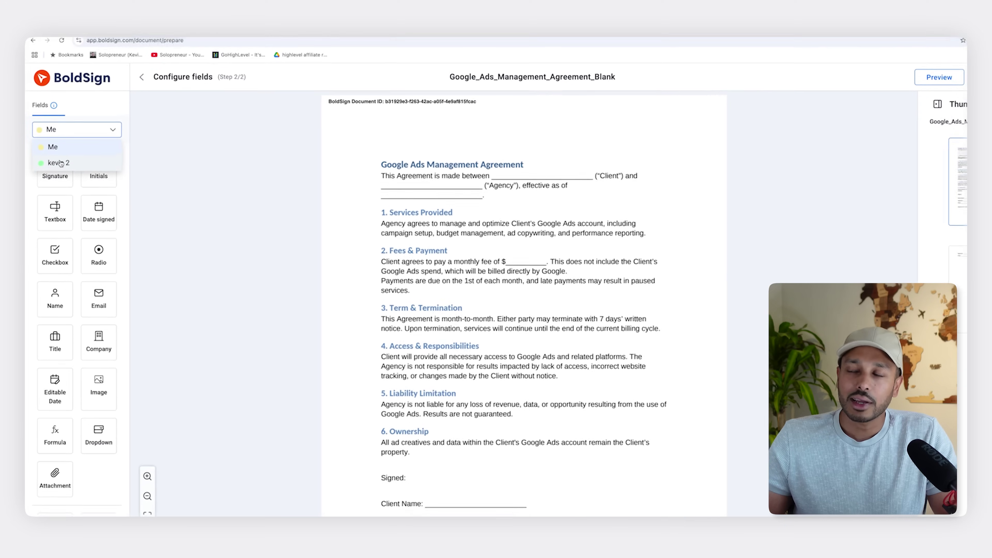
click(68, 145)
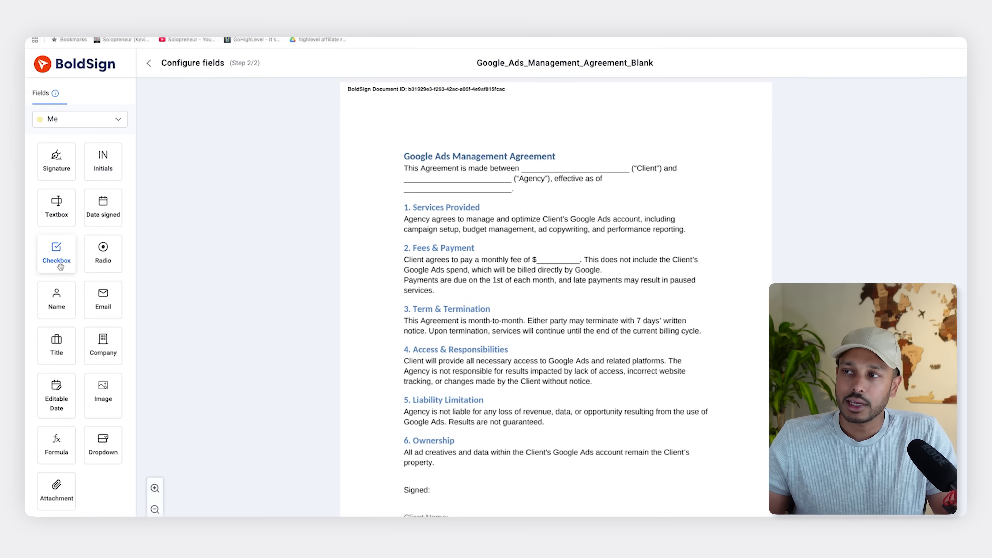
drag(56, 207, 544, 168)
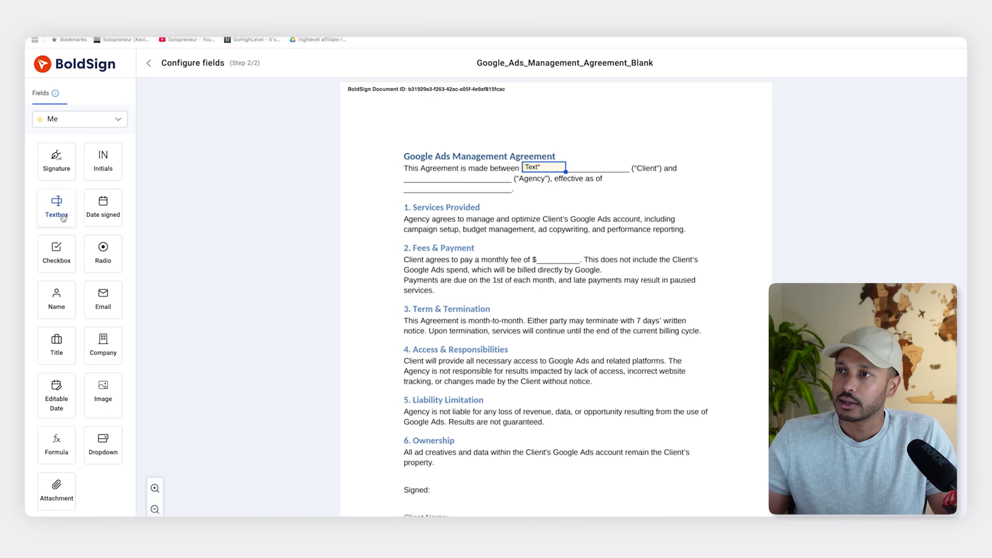
drag(63, 219, 422, 184)
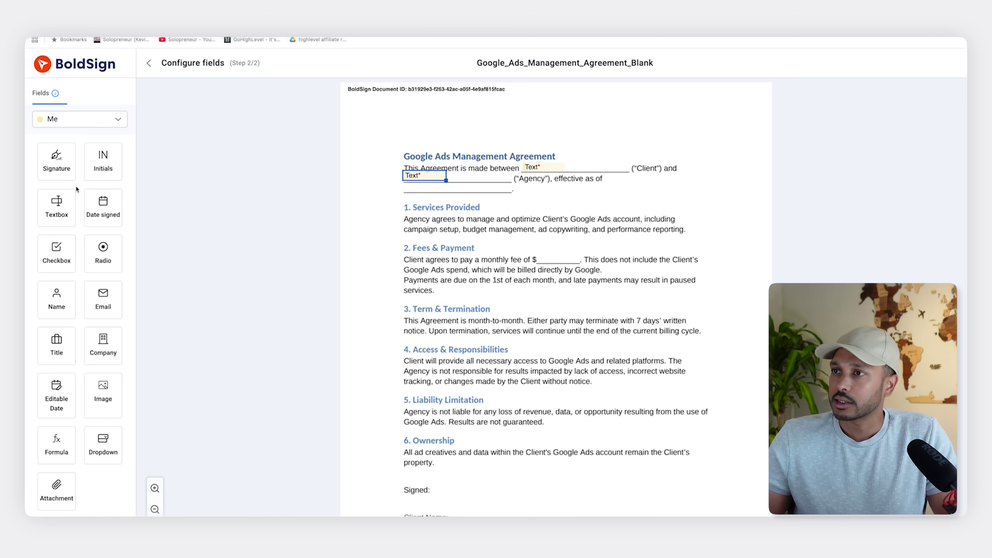
drag(56, 201, 424, 188)
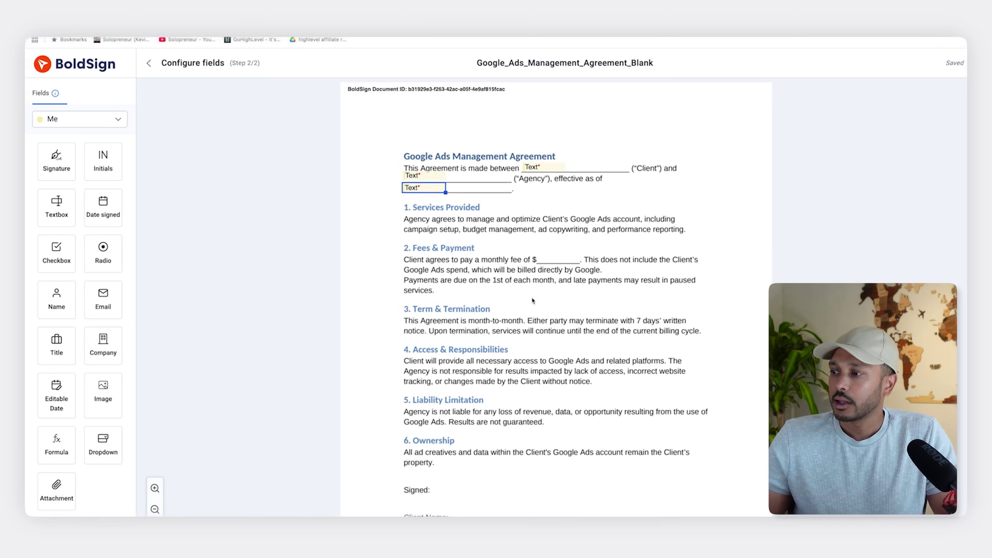
Place your signature, signing date and Agency name fields on page 2.
scroll(532, 300, down, 6)
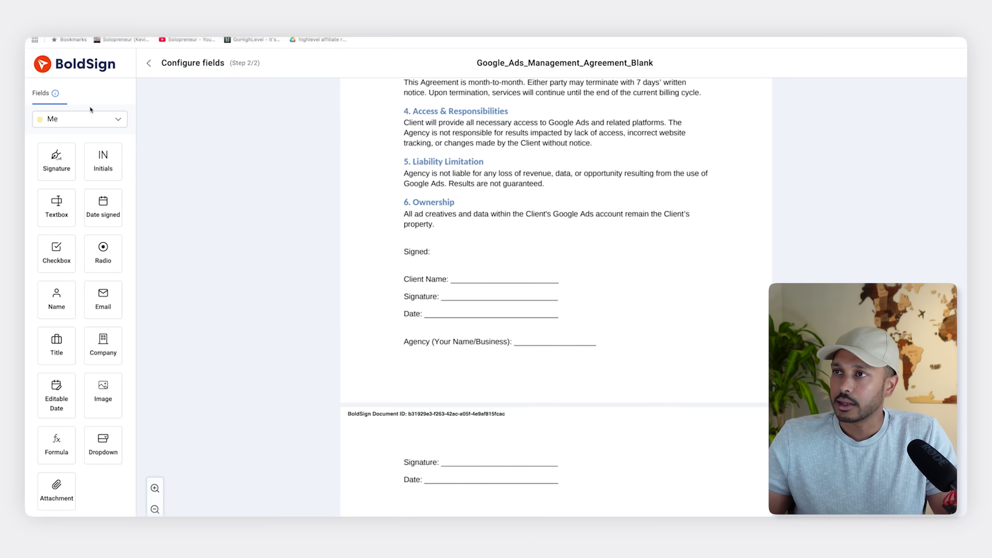
mouse_move(53, 160)
mouse_down()
mouse_move(343, 361)
mouse_move(453, 452)
mouse_move(474, 456)
mouse_up()
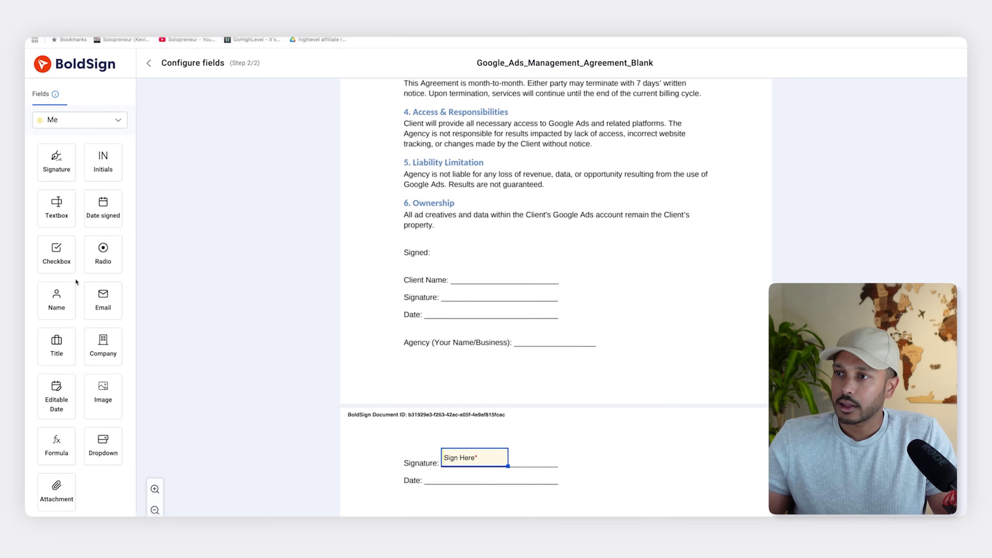
drag(103, 207, 446, 479)
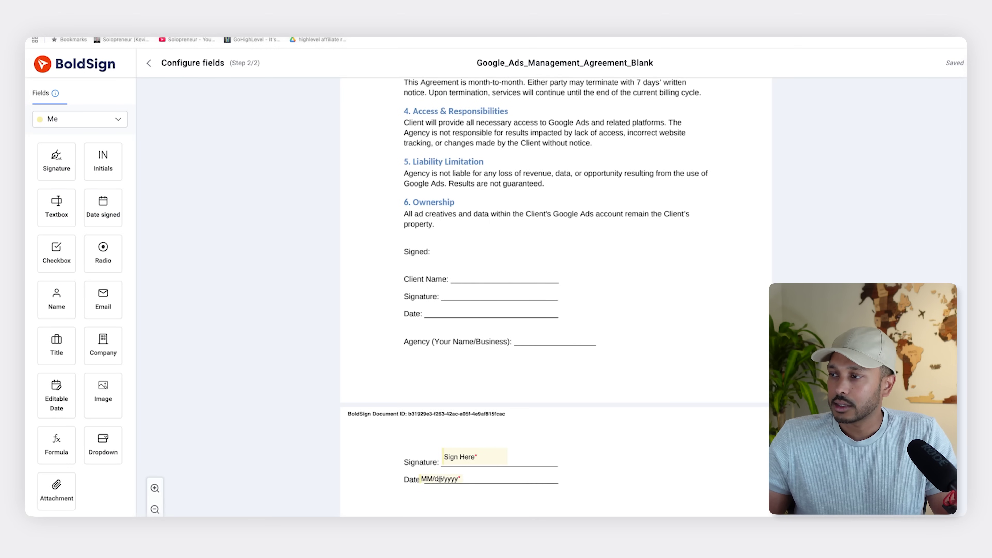
drag(54, 293, 536, 338)
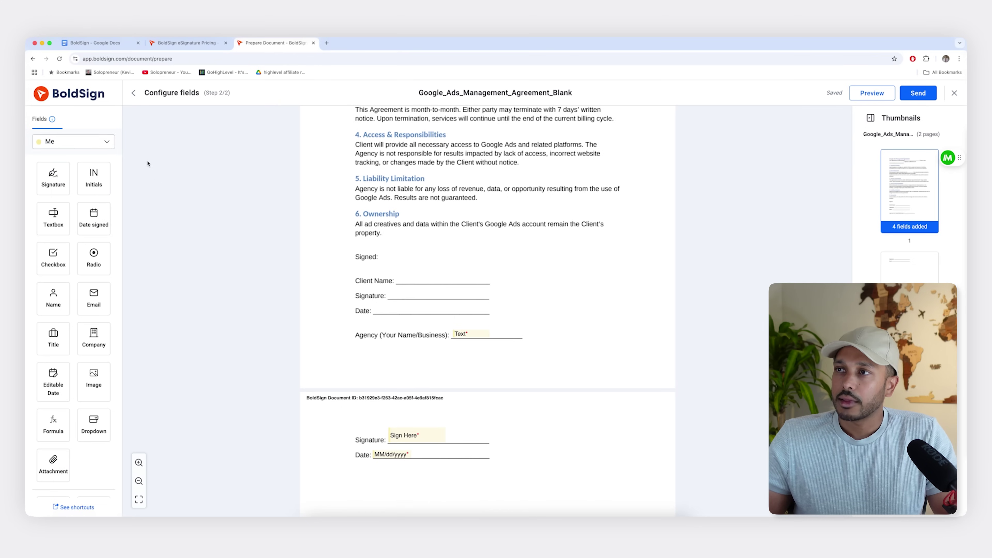
Switch to the second recipient and place their signature and Client Name fields.
click(76, 134)
click(58, 166)
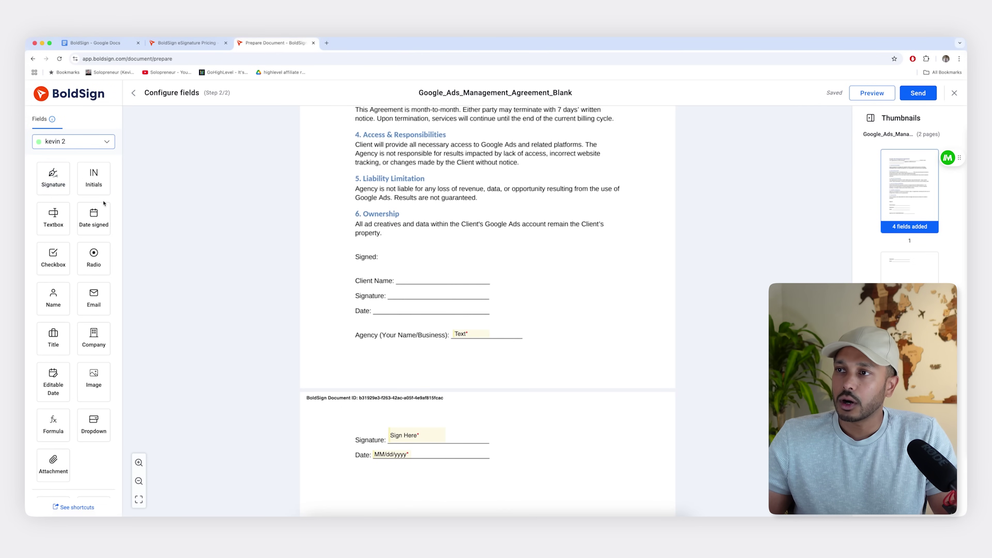
mouse_move(49, 186)
mouse_down()
mouse_move(449, 339)
mouse_move(406, 289)
mouse_move(392, 293)
mouse_up()
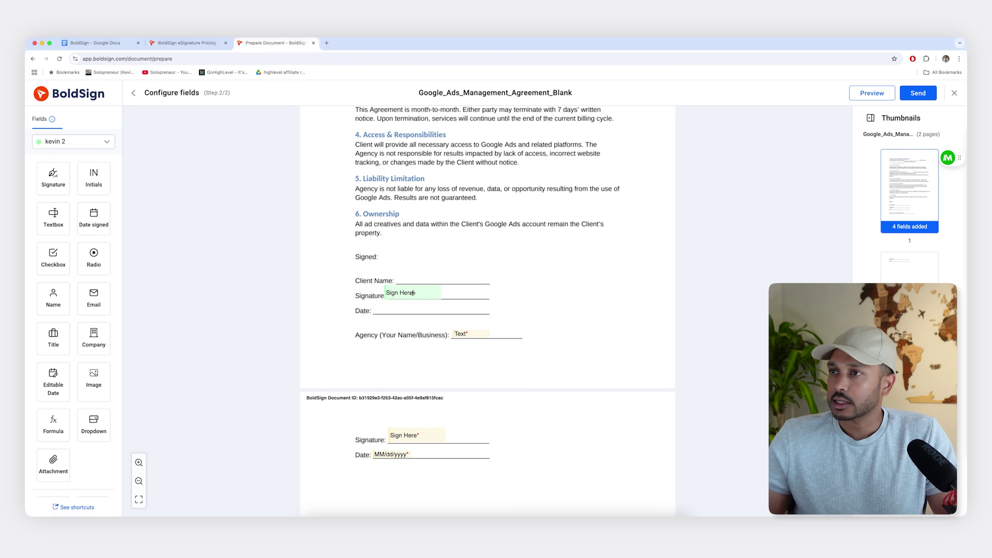
drag(68, 230, 417, 277)
Add a Date signed field, preview and send the agreement, then choose to sign now.
drag(95, 215, 387, 308)
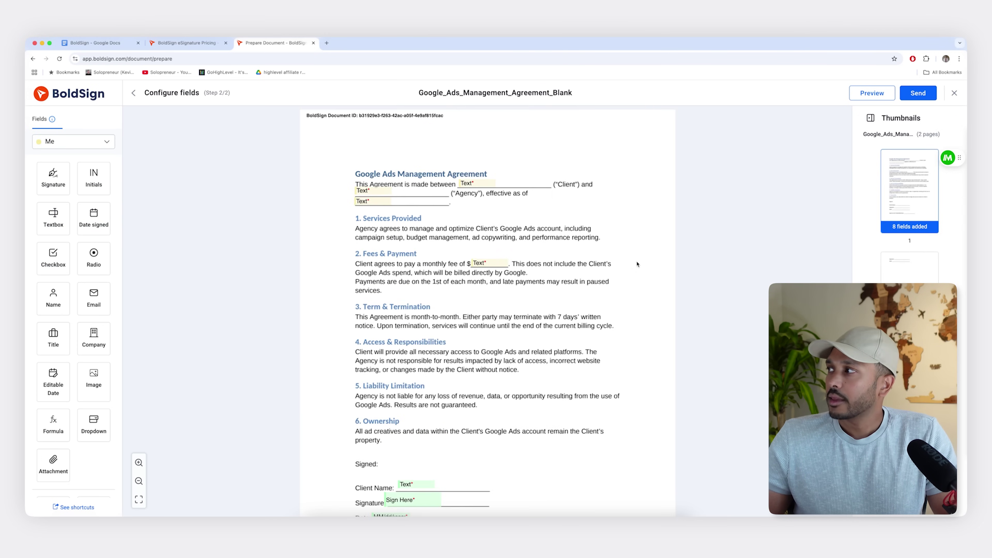
click(872, 93)
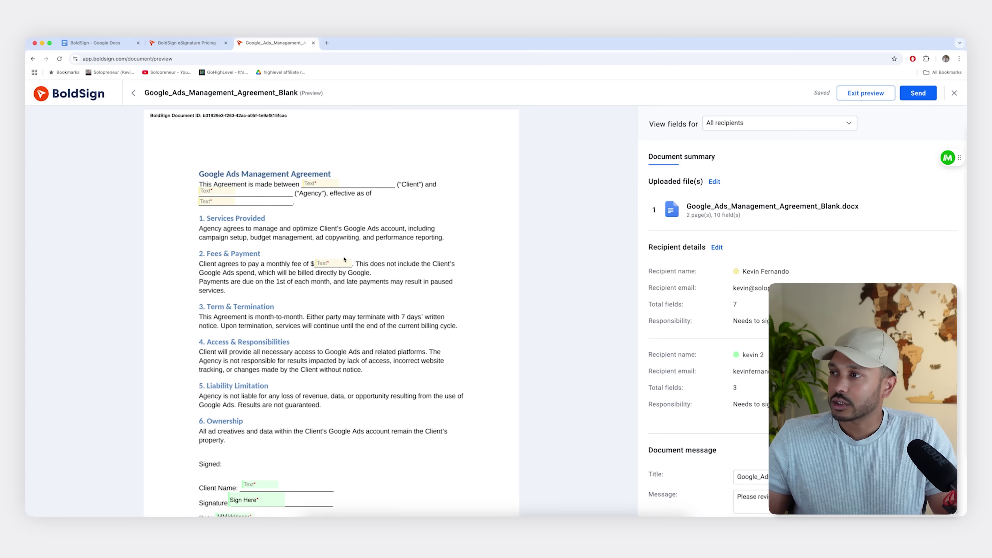
click(917, 93)
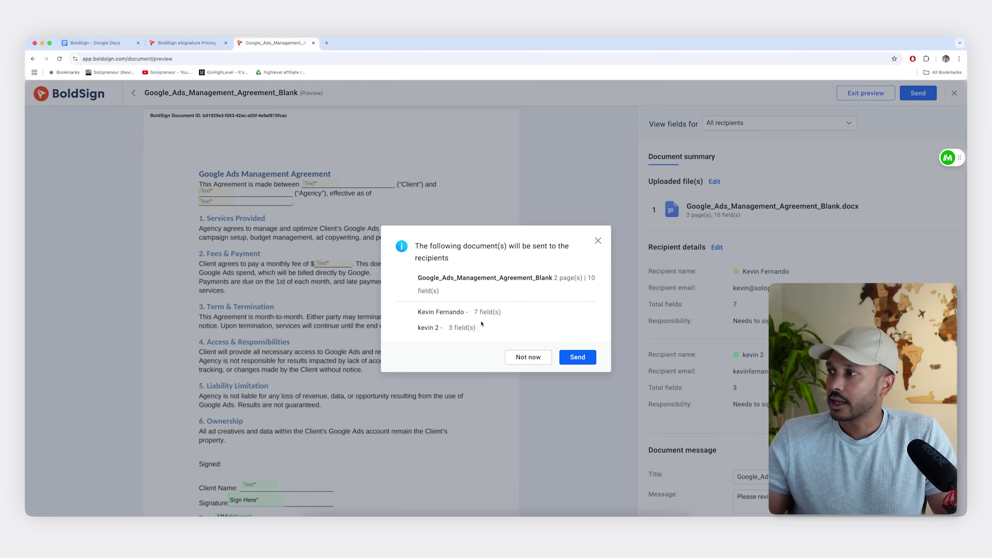
click(577, 357)
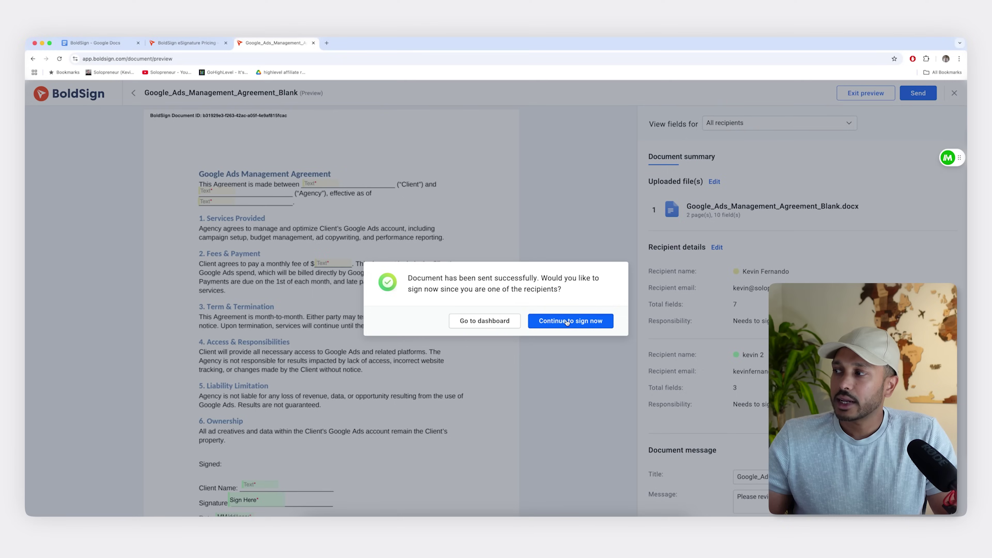
click(567, 321)
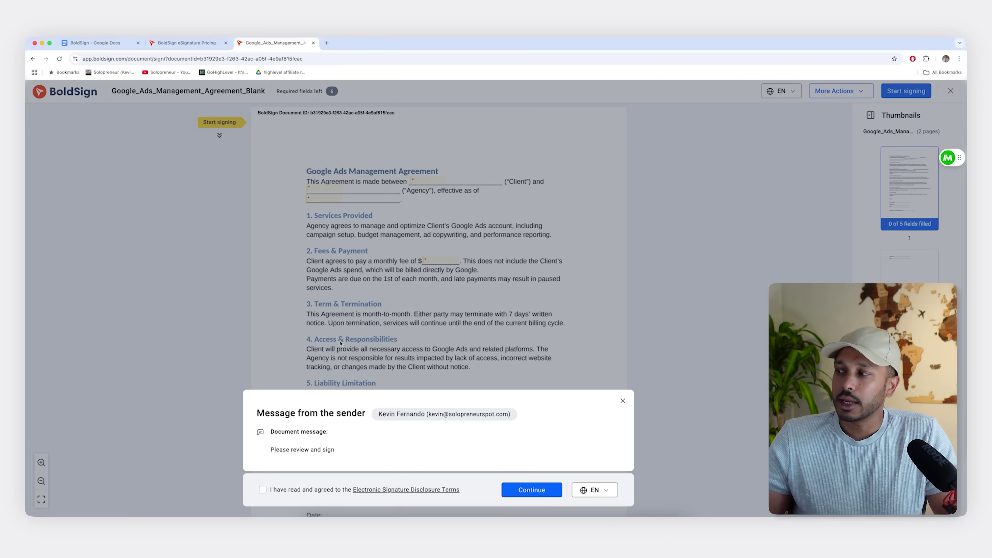
Begin signing, fill the Agency name field with 'sdfdsf' and insert your signature.
click(532, 490)
scroll(465, 425, down, 10)
click(423, 197)
text(sdfdsf)
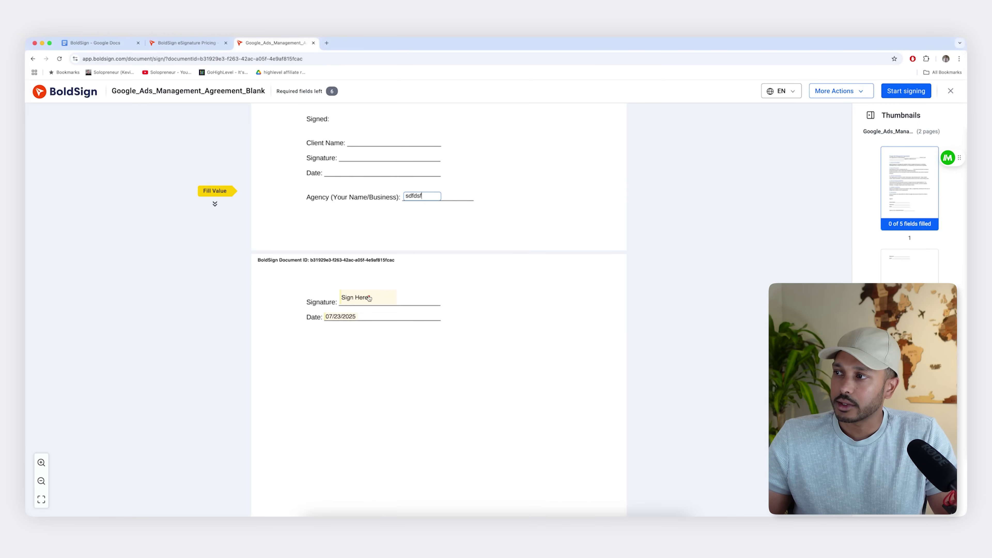
click(351, 297)
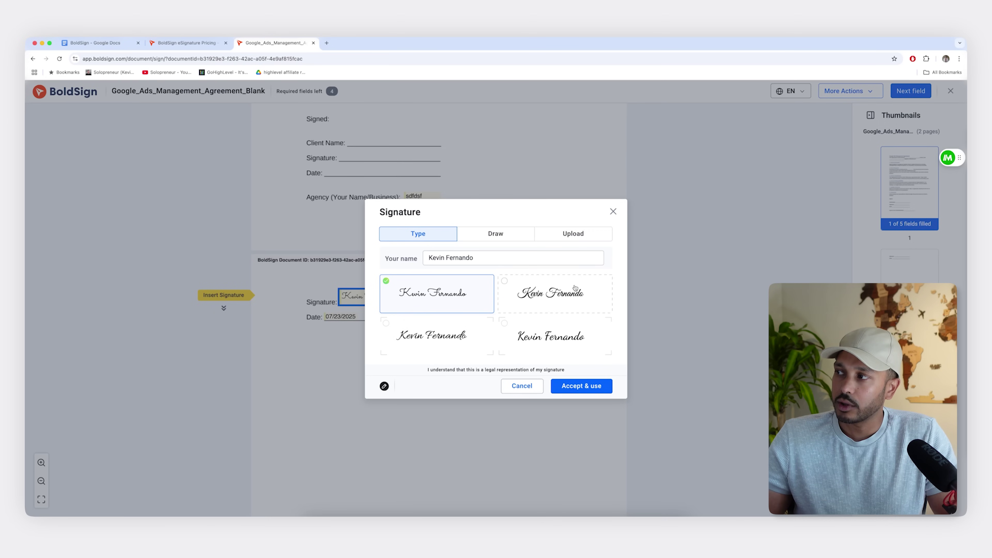
click(531, 387)
Move through the remaining required fields, filling the Client and Agency fields.
scroll(331, 320, up, 9)
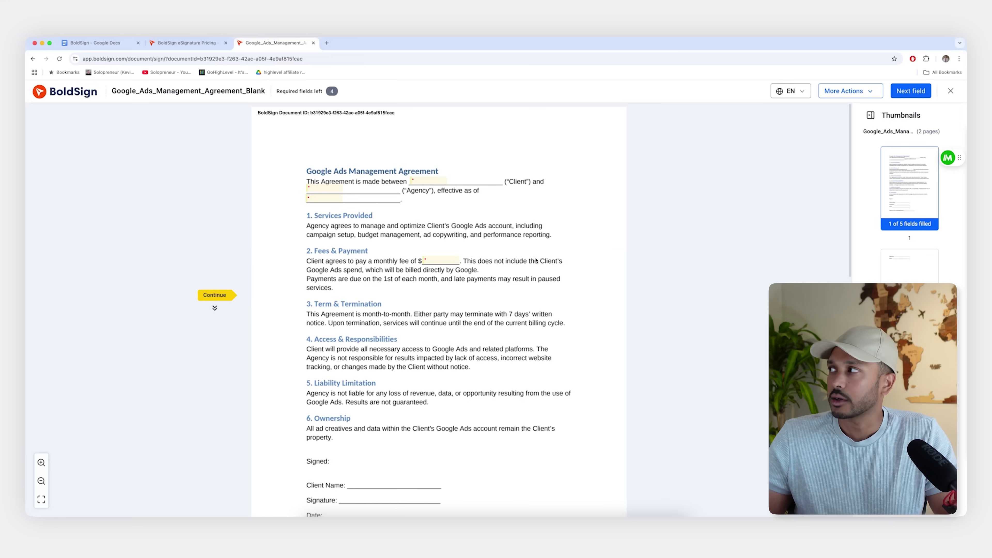
click(907, 91)
click(427, 179)
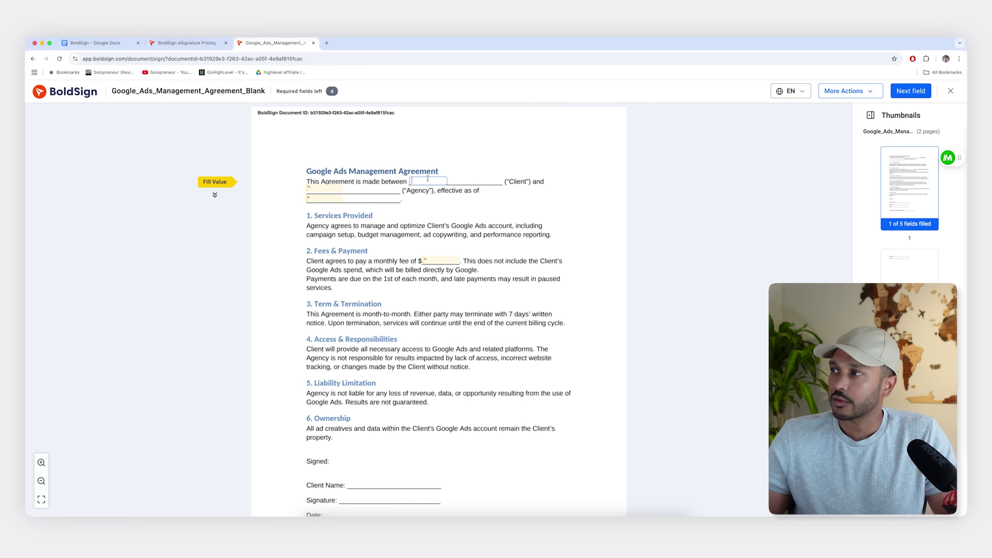
click(910, 91)
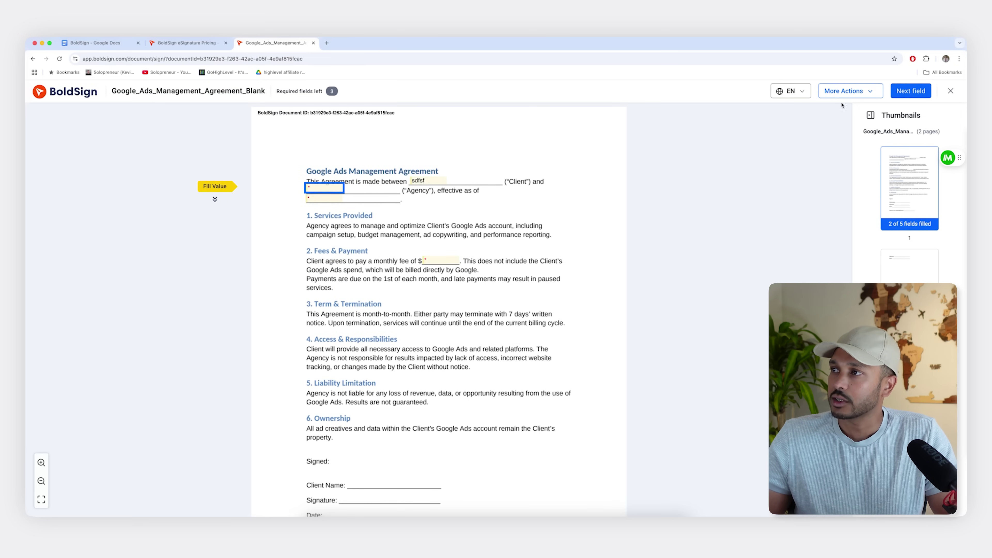
click(323, 187)
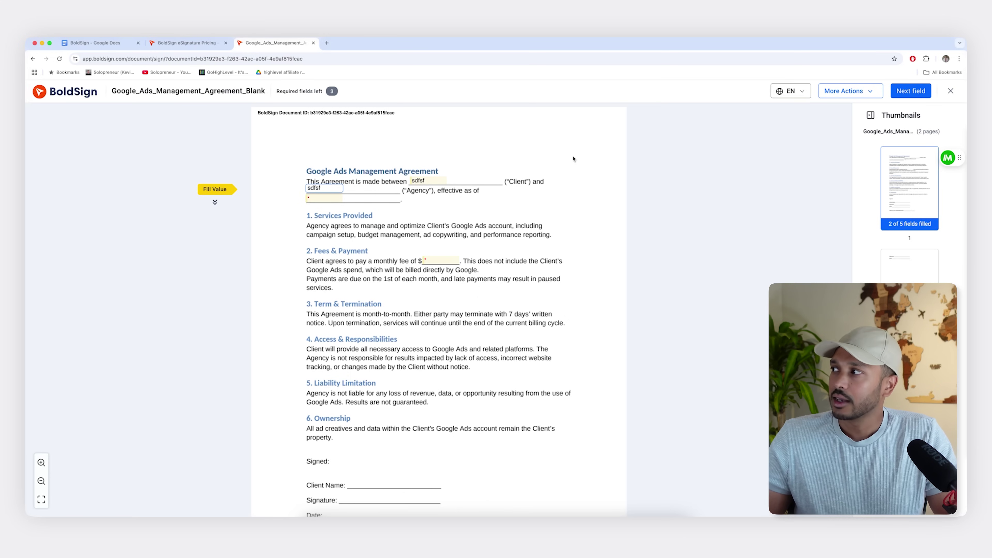
key(Tab)
Enter the date and a monthly fee of 111, finish signing, and return to the dashboard.
text(df)
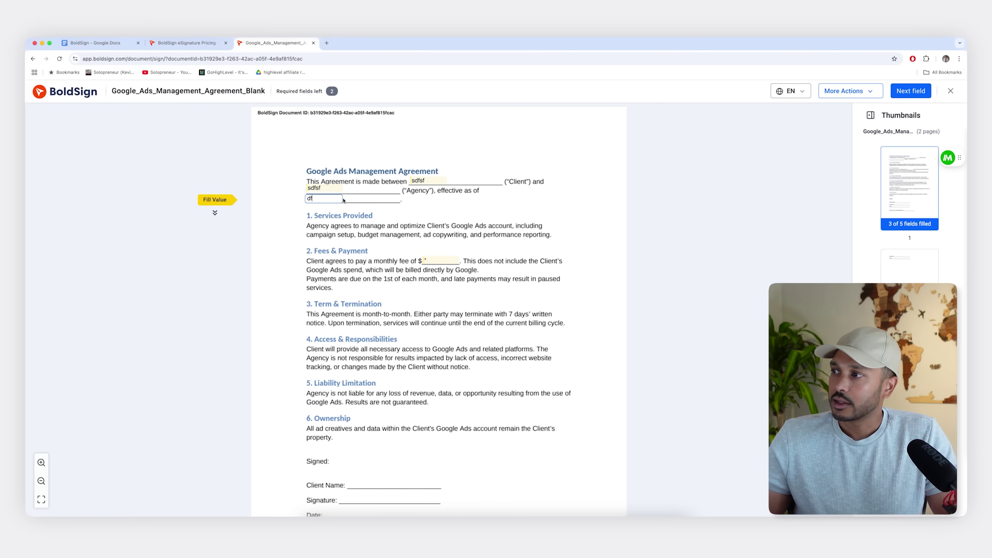
key(Tab)
text(111)
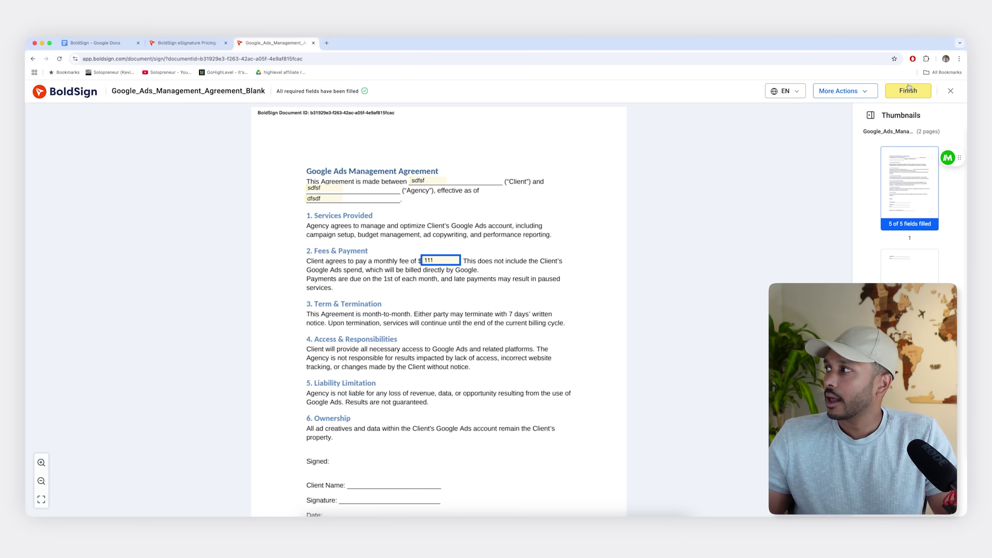
click(898, 93)
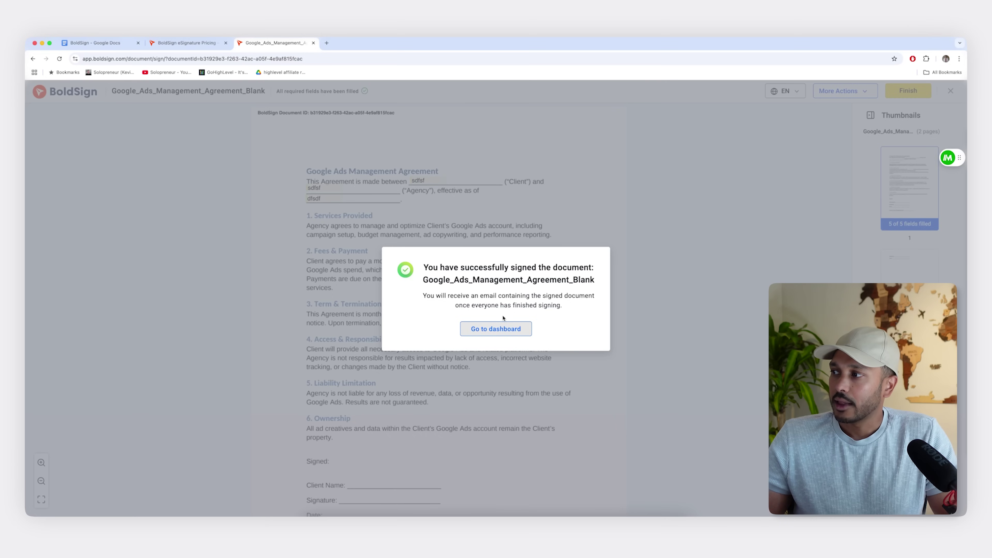
click(492, 329)
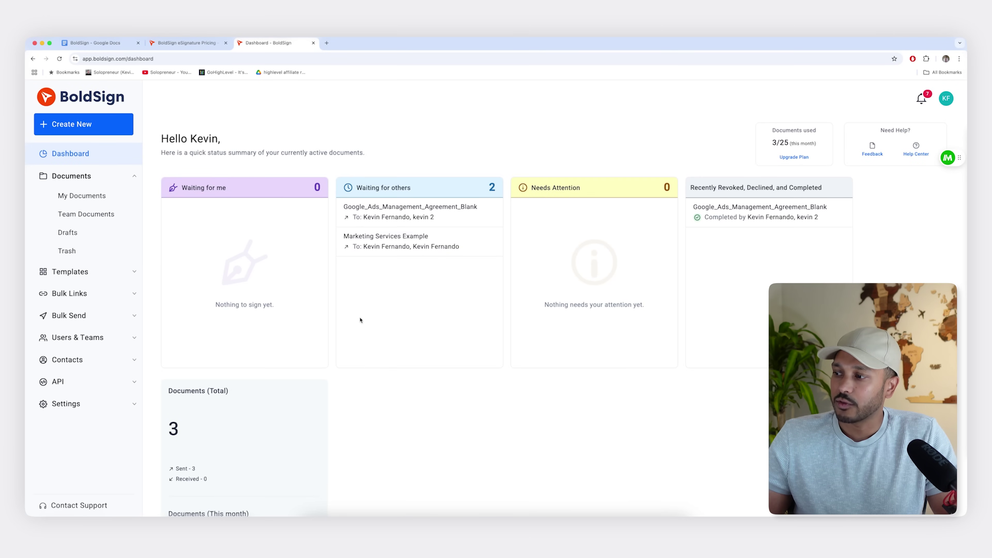
Open the second signer's Review and Sign email link to reach the agreement's signing page.
click(448, 515)
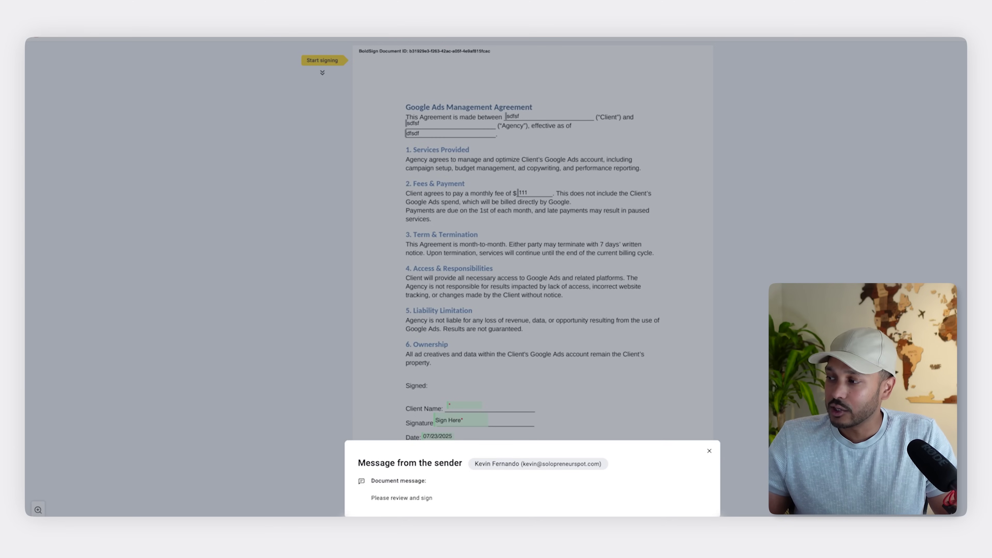
Fill in the Client Name field and sign the agreement with an adopted typed signature.
key(Escape)
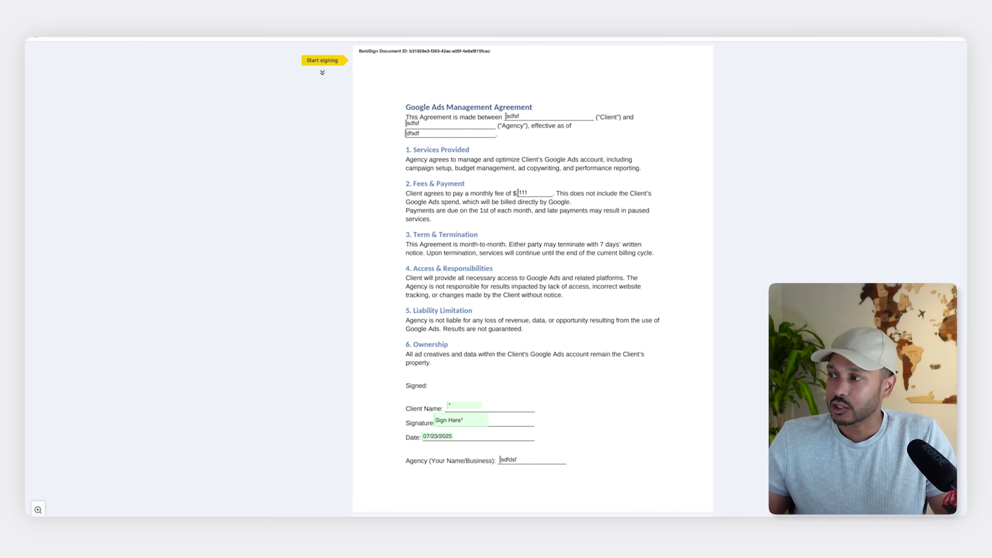
click(456, 407)
text(sdfsdf)
click(453, 420)
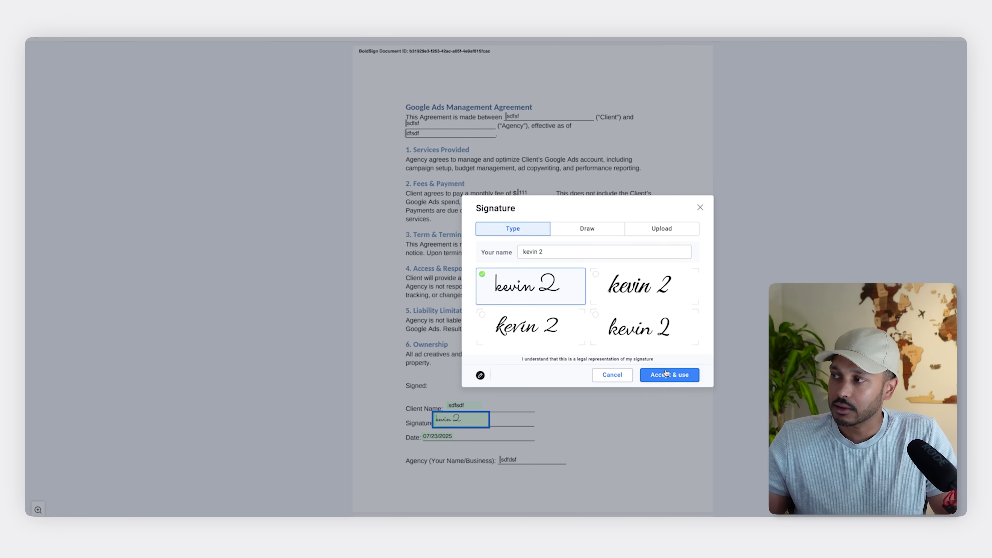
click(665, 374)
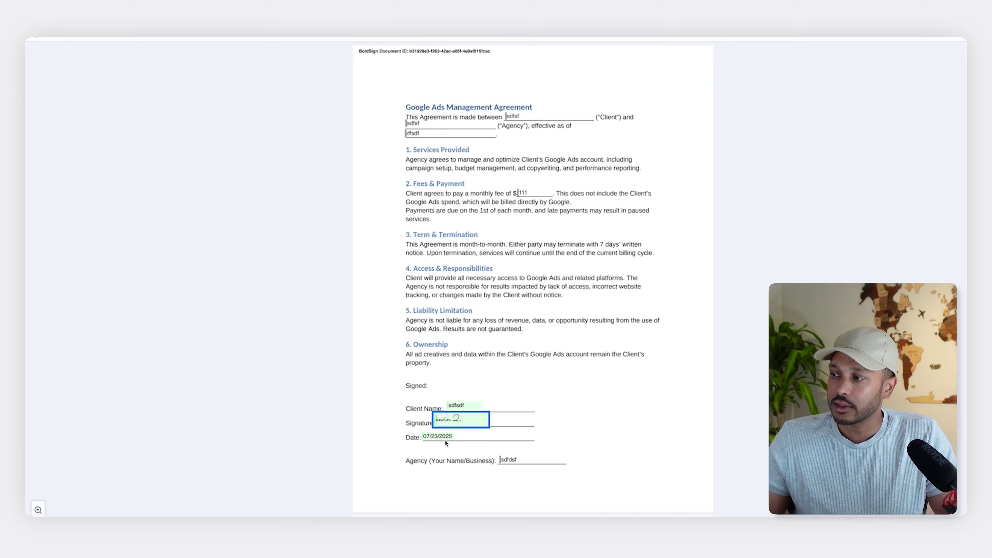
scroll(598, 451, down, 8)
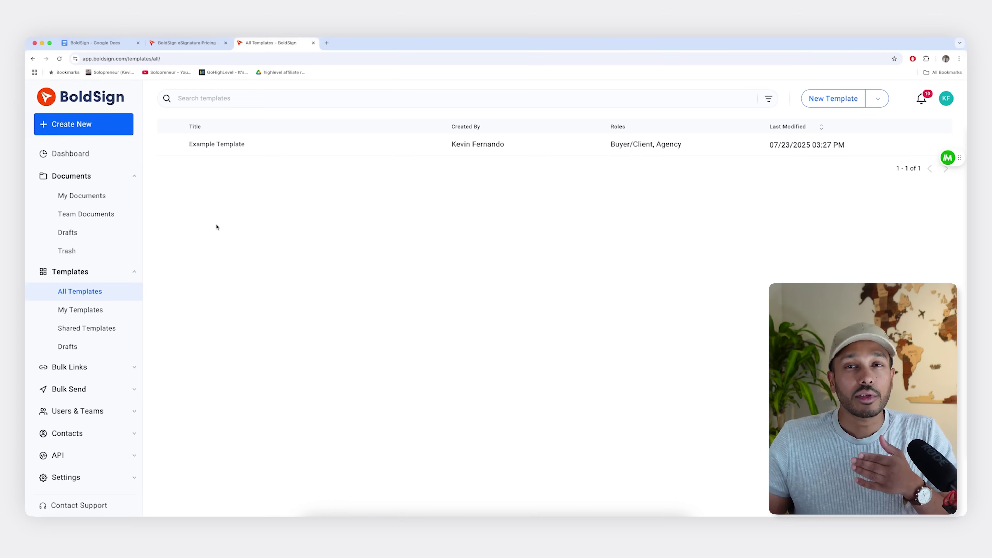
Create a new template and upload Google_Ads_Management_Agreement_Blank.docx from the Dock's recent files.
click(840, 102)
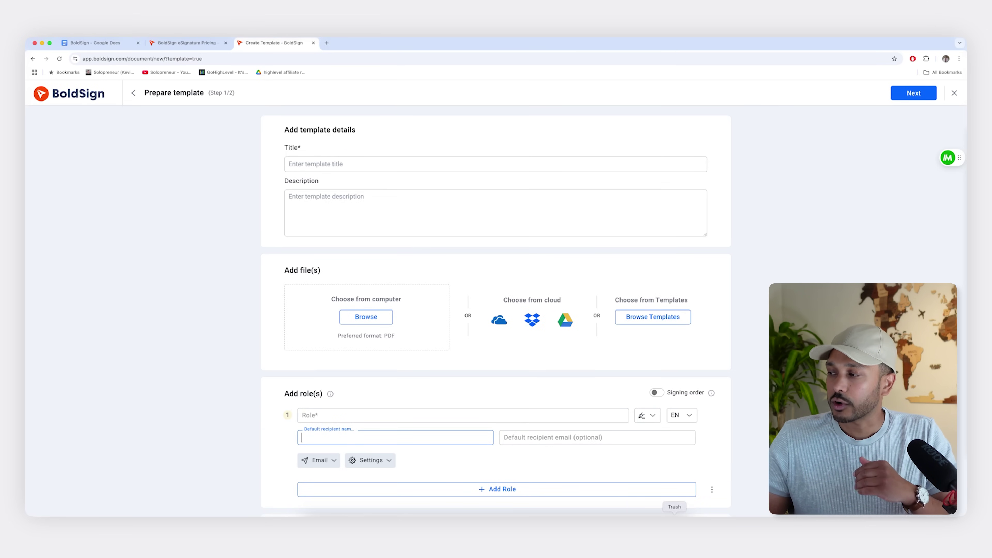
click(643, 506)
drag(660, 461, 396, 339)
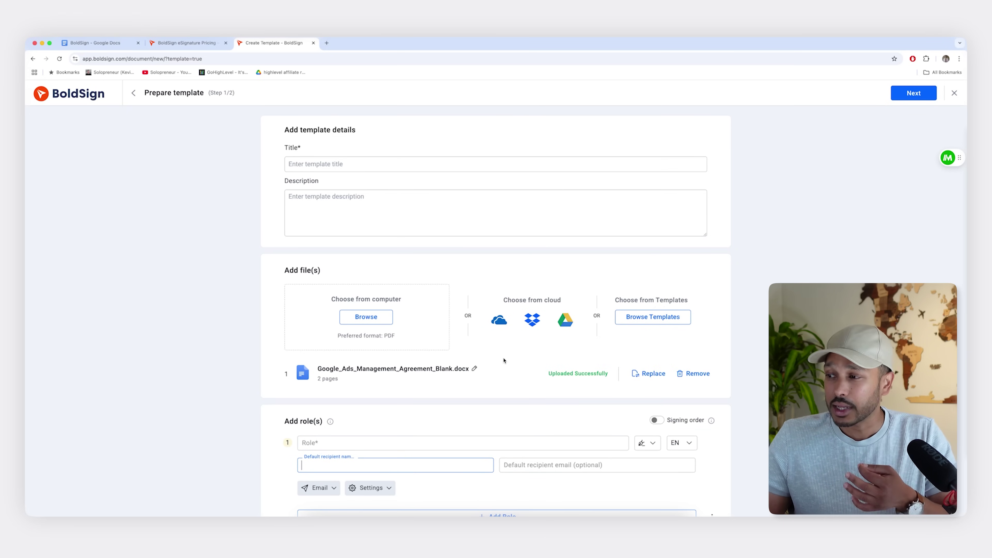
scroll(504, 363, down, 5)
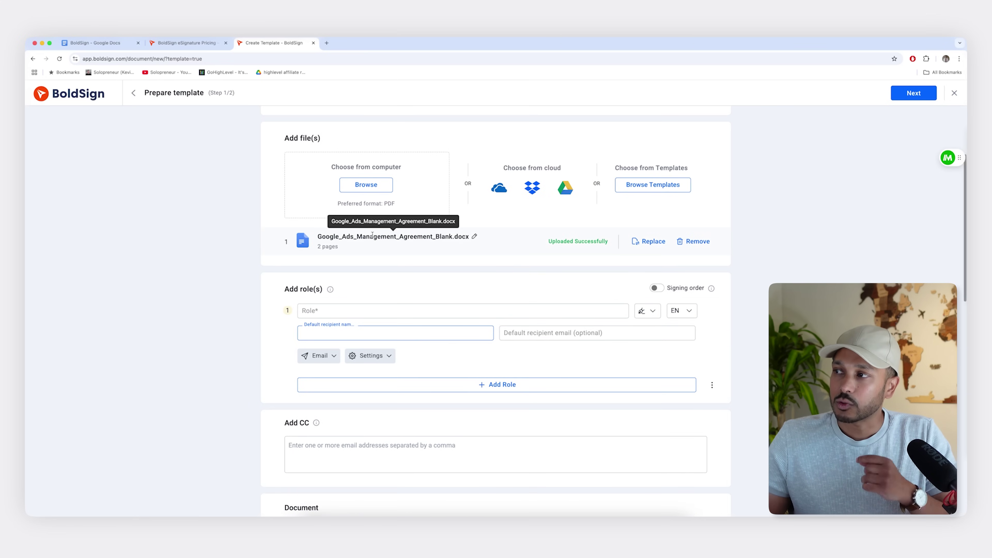
click(635, 348)
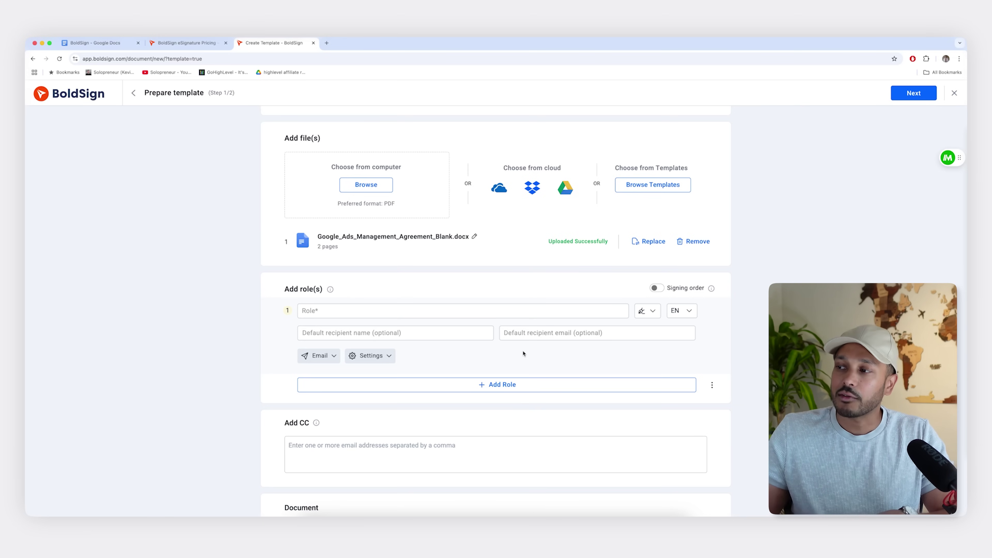
click(378, 309)
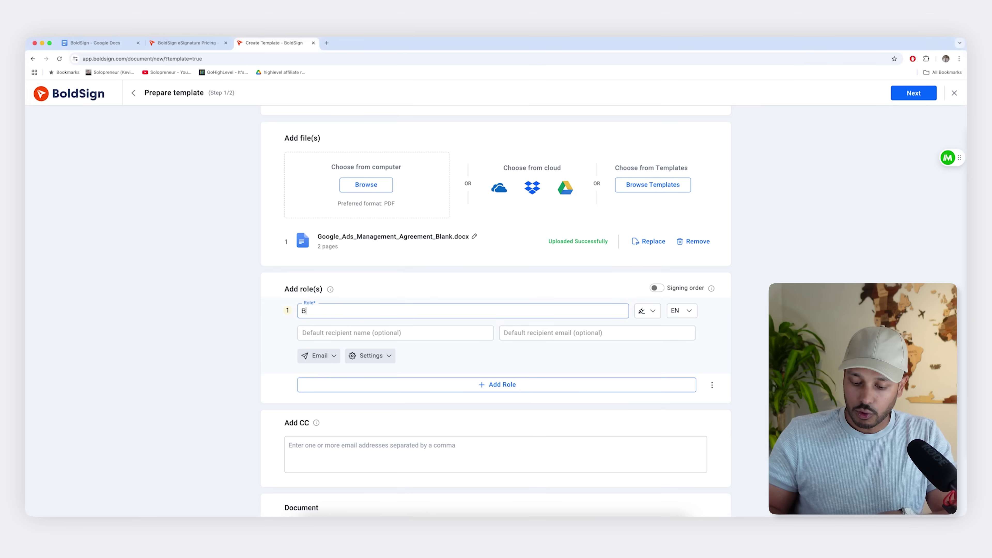
Name Role 1 Buyer/Client and add an Agency role filled from a saved contact.
text(Buyer/Client)
click(509, 384)
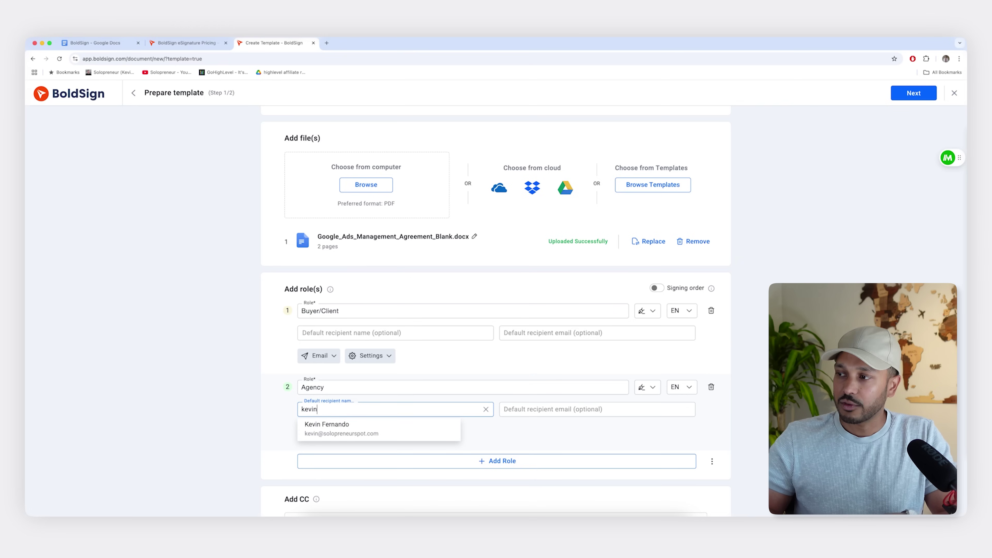
click(434, 426)
click(593, 437)
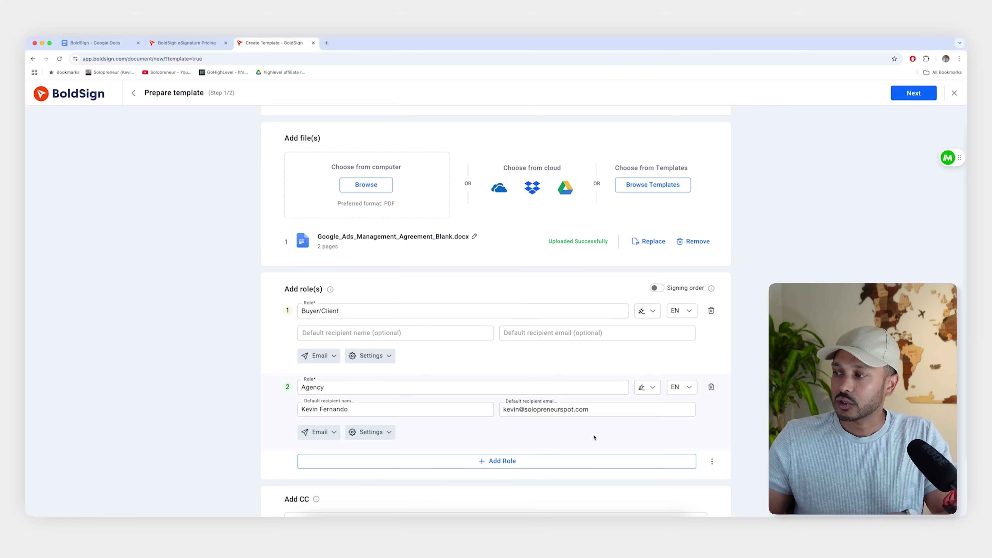
Title the template Google Ads Template.
scroll(440, 410, down, 7)
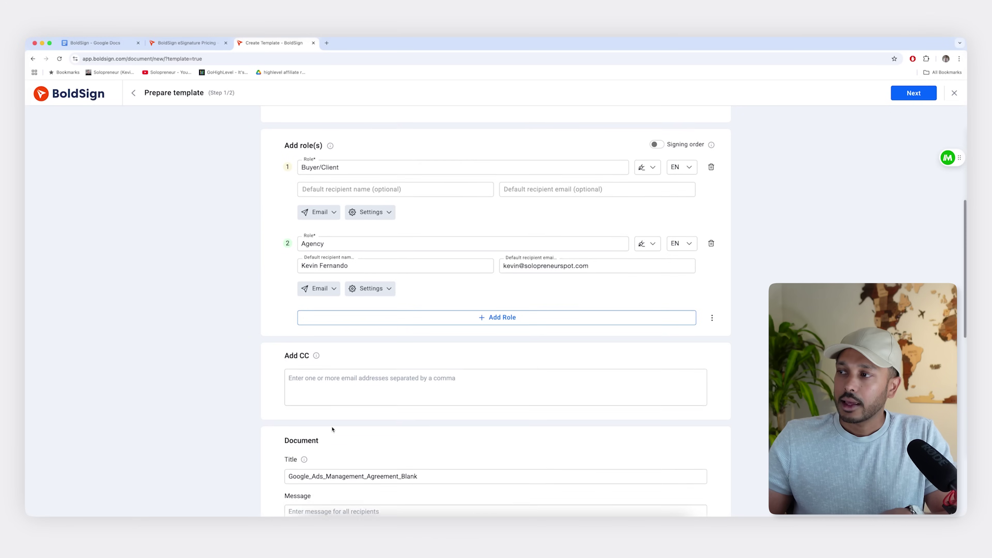
scroll(499, 416, down, 3)
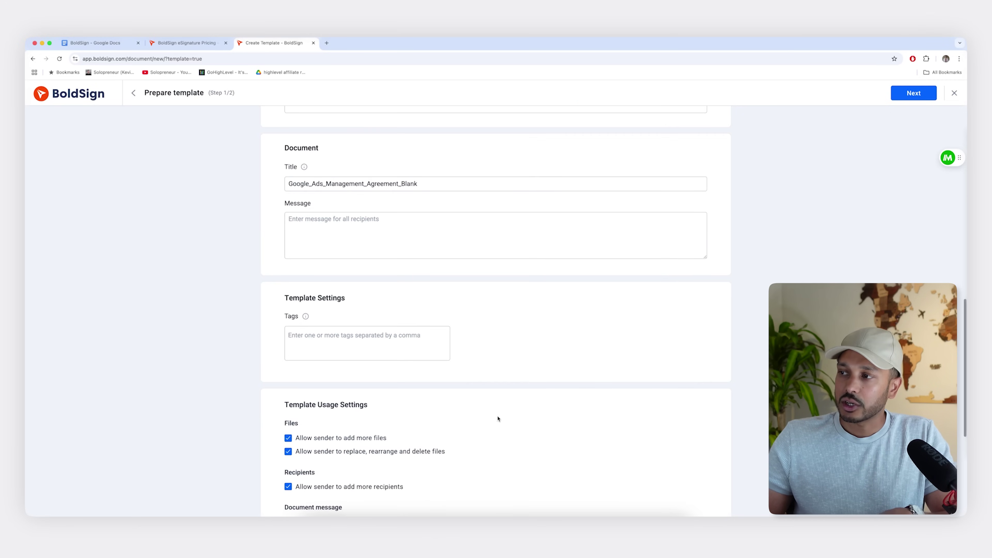
scroll(350, 384, down, 6)
scroll(373, 274, up, 9)
click(373, 207)
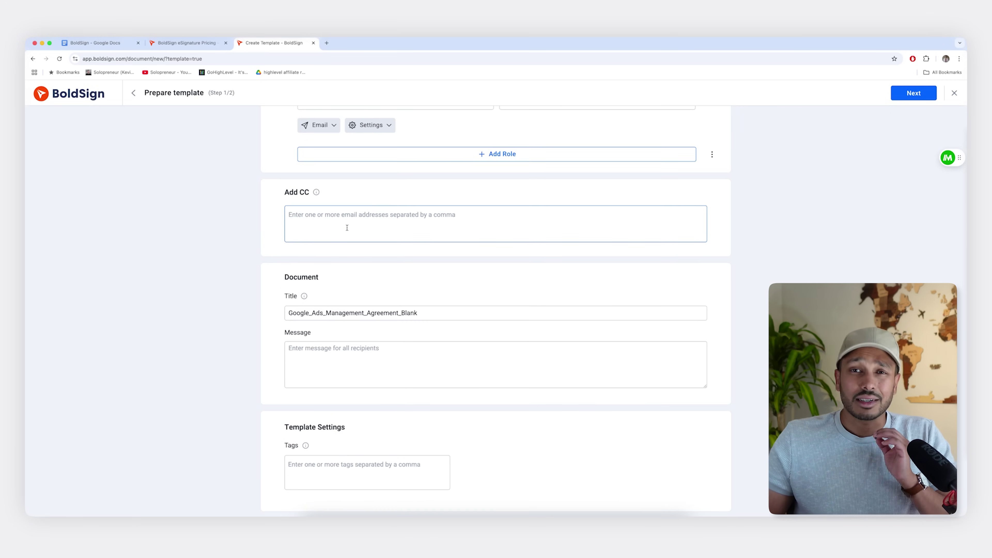
scroll(351, 228, down, 4)
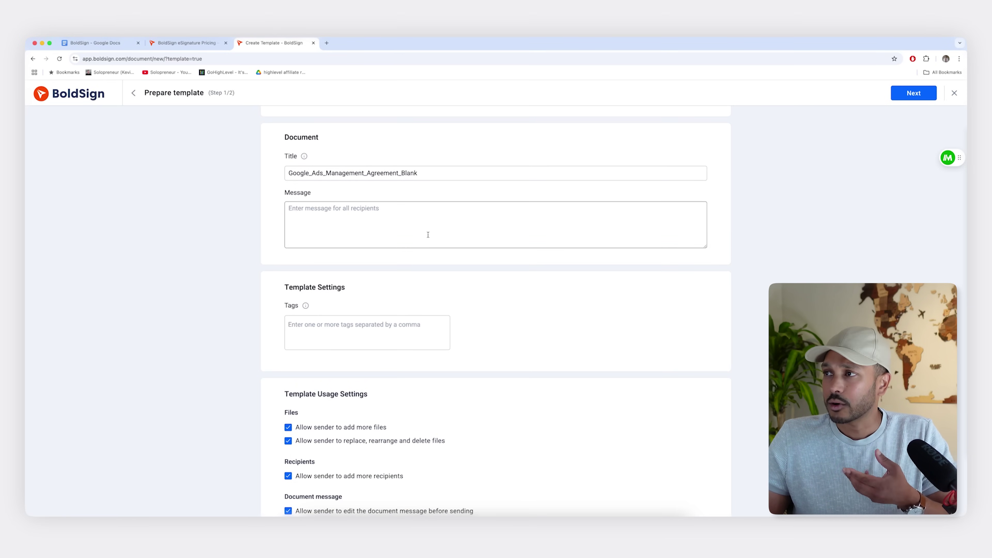
scroll(460, 253, down, 3)
scroll(460, 253, down, 2)
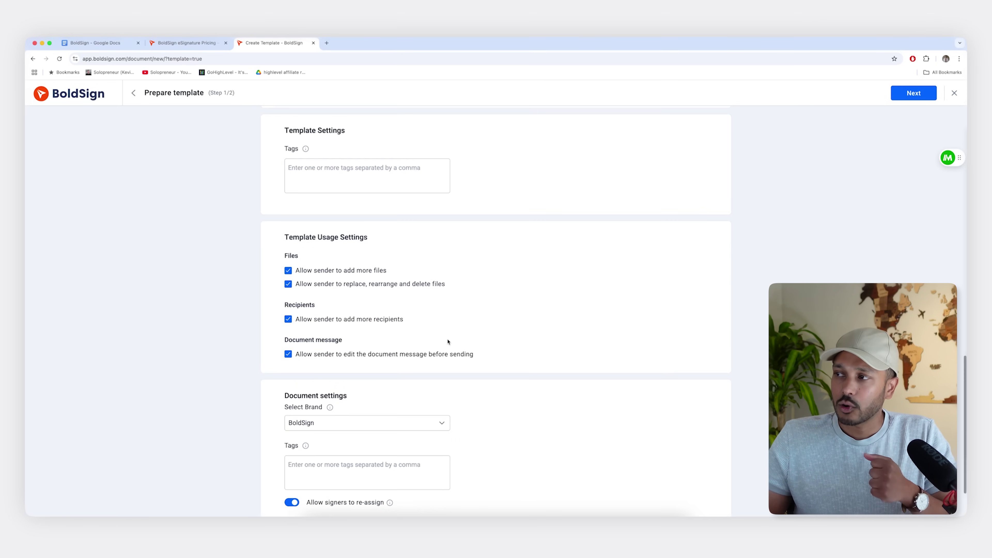
scroll(393, 301, down, 2)
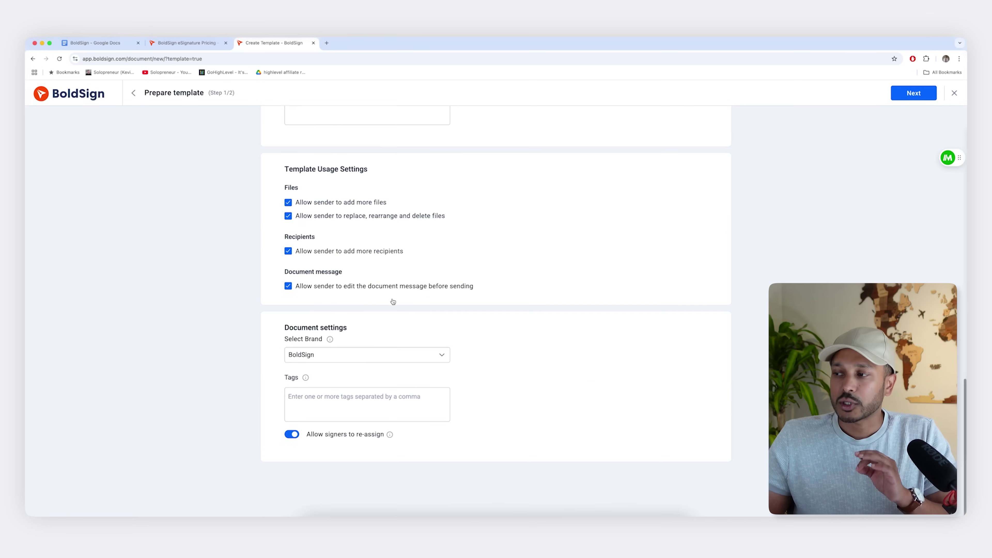
scroll(444, 396, up, 10)
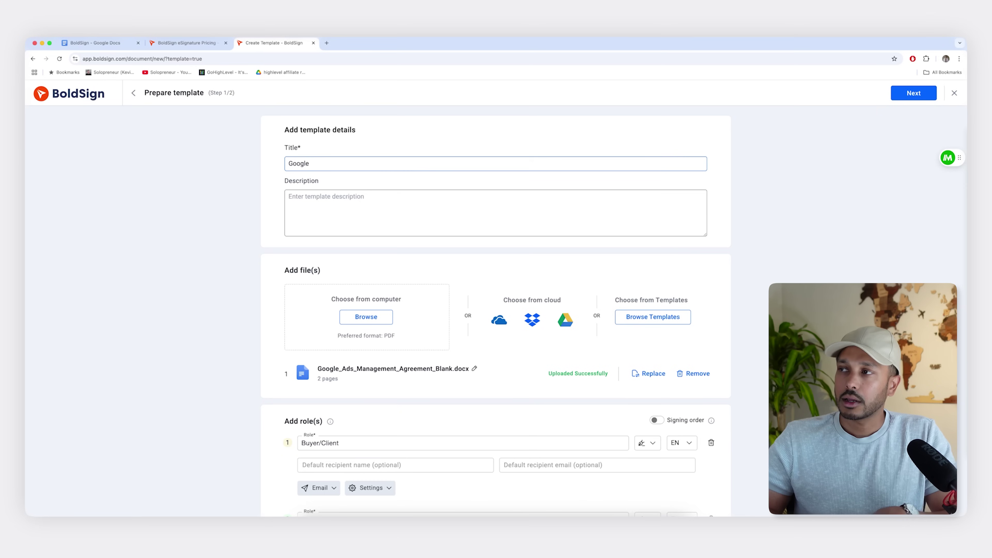
text(ds Template)
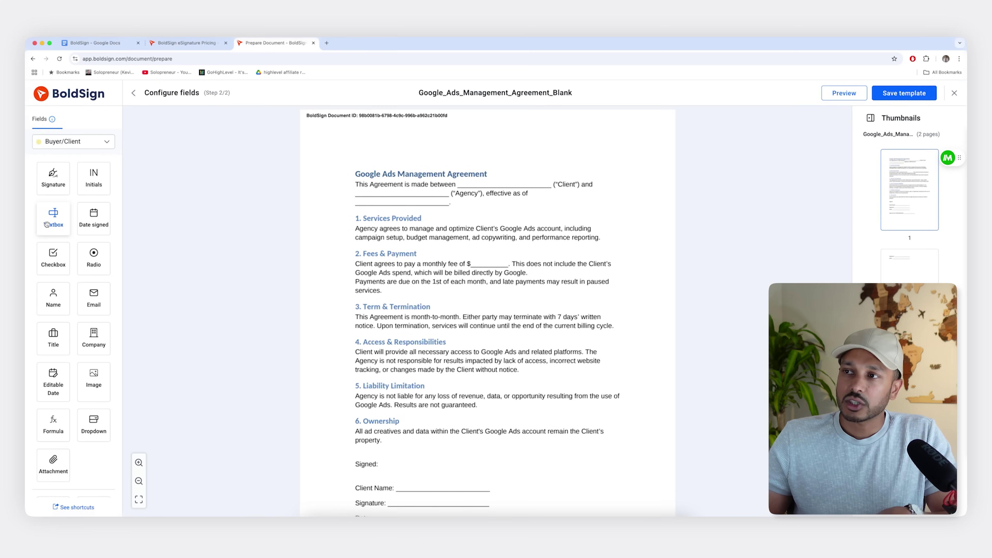
Place Buyer/Client text fields on the Client, Agency and effective-date blanks.
drag(53, 219, 477, 182)
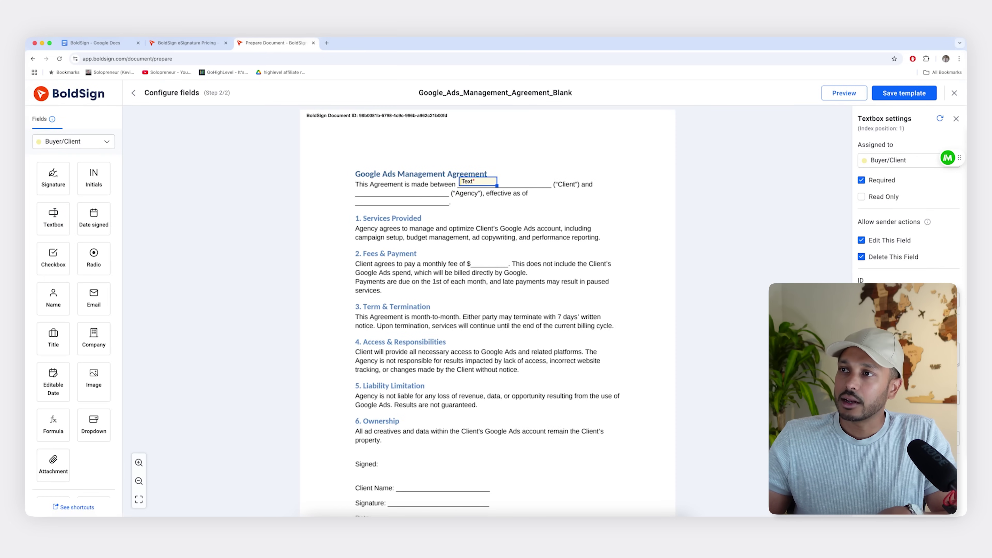
drag(37, 223, 375, 192)
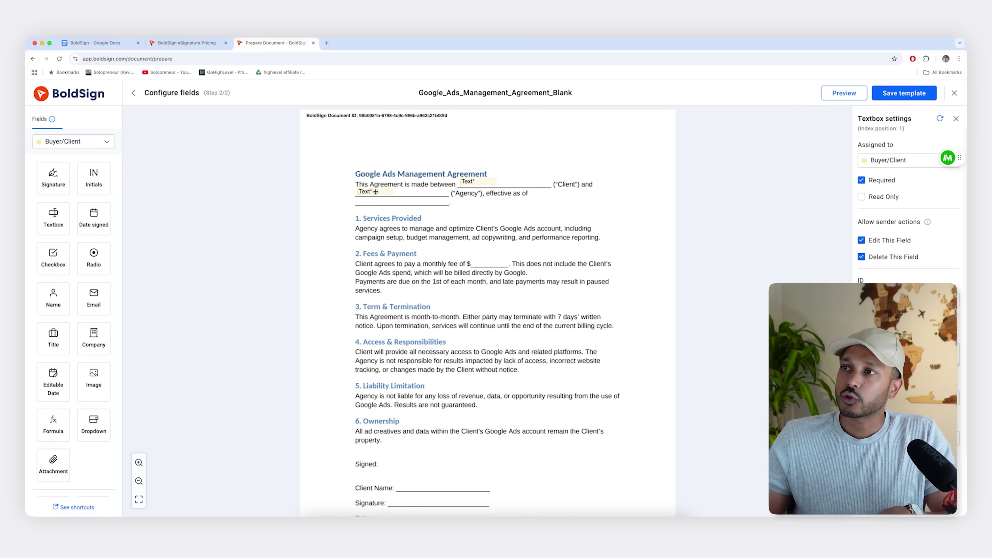
drag(46, 215, 375, 202)
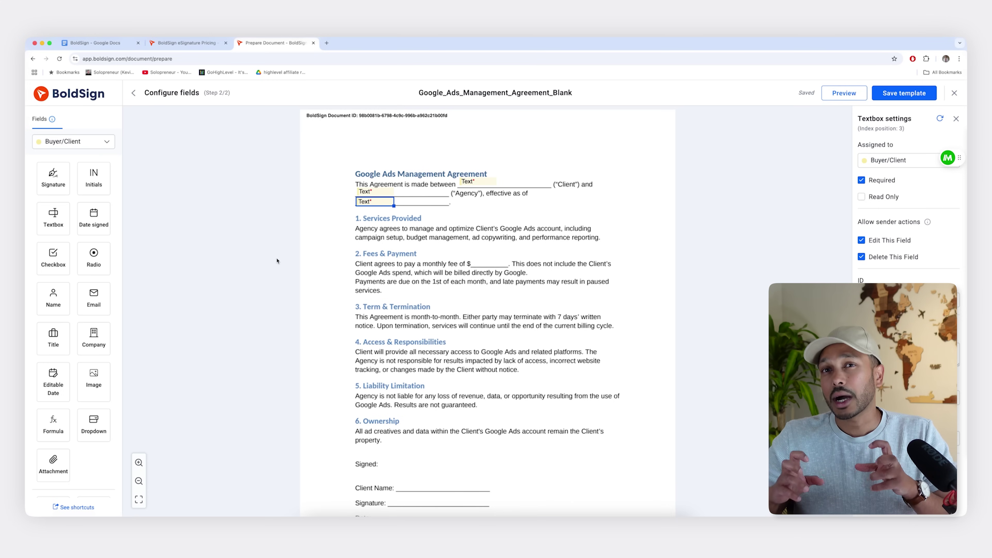
scroll(277, 261, down, 5)
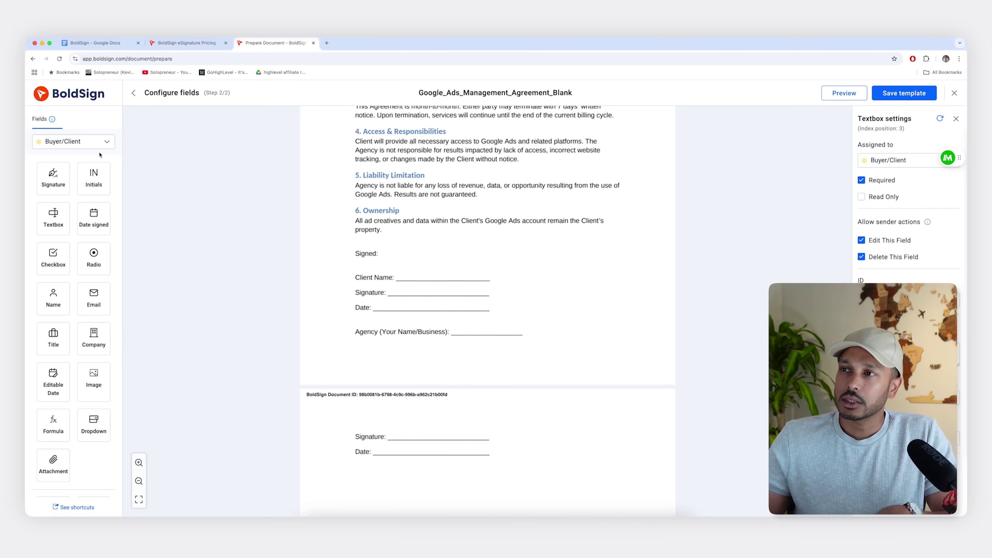
Add Agency signature, date signed and name fields on page 2, then save the template.
click(100, 144)
click(57, 172)
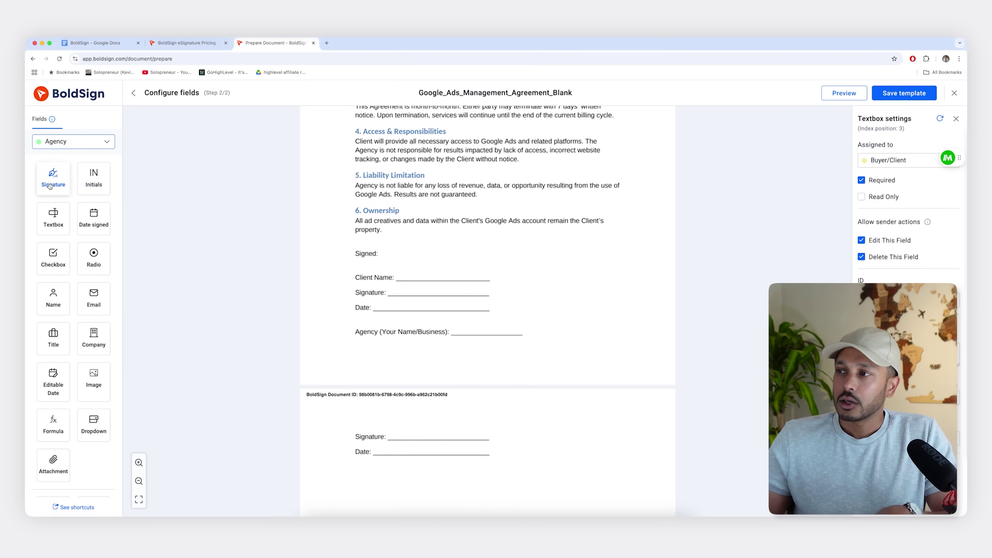
mouse_move(50, 187)
mouse_down()
mouse_move(427, 375)
mouse_move(410, 416)
mouse_move(417, 434)
mouse_up()
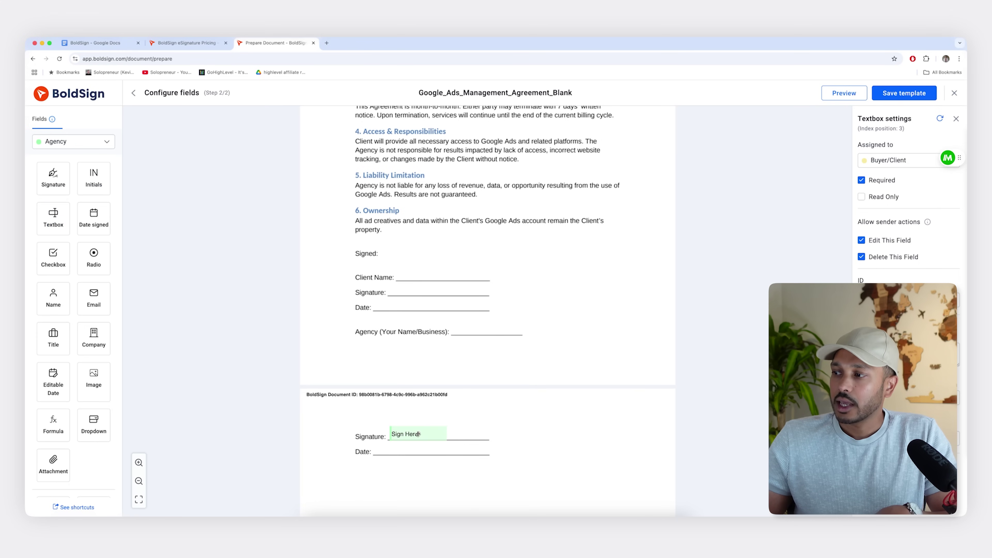
drag(46, 306, 473, 331)
click(607, 316)
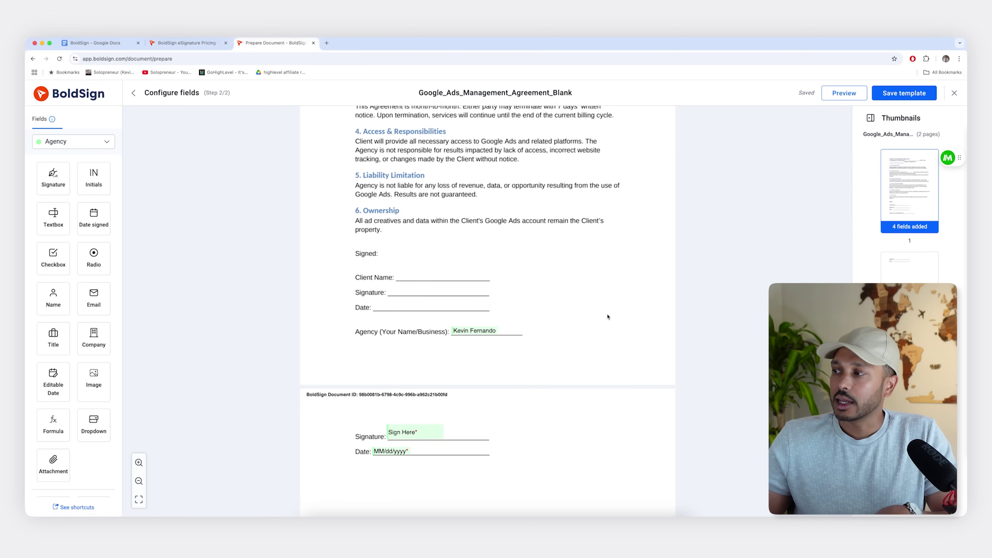
click(931, 98)
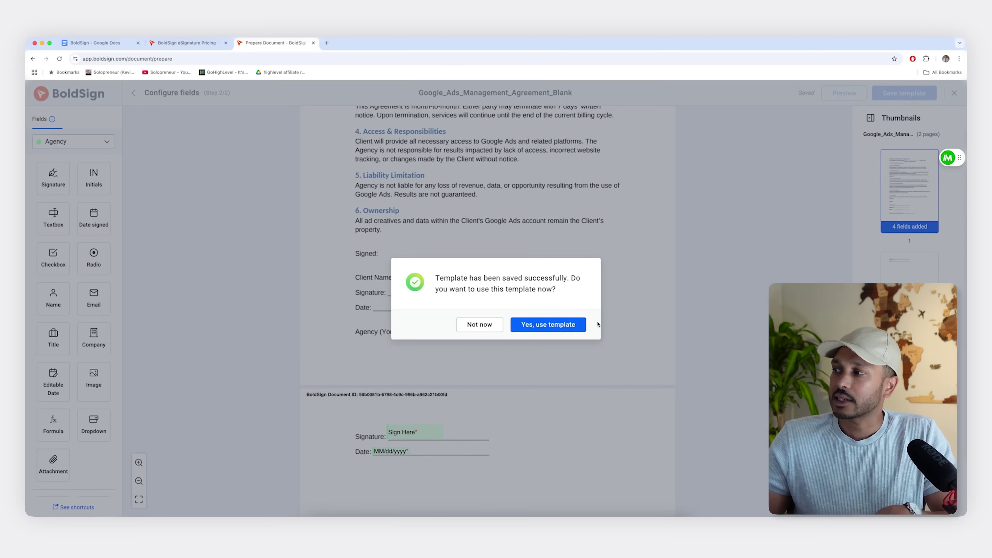
Choose to use the saved Google Ads template right away.
click(548, 325)
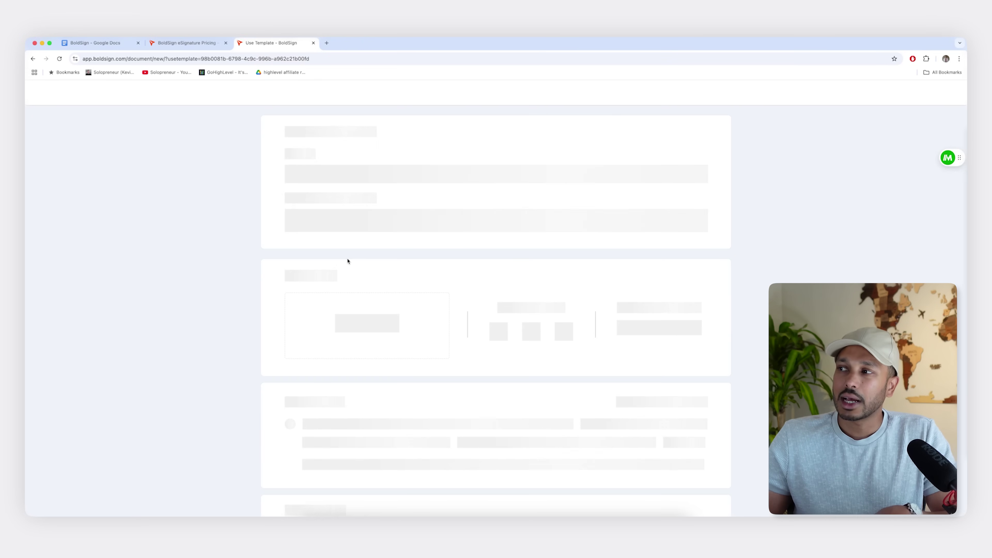